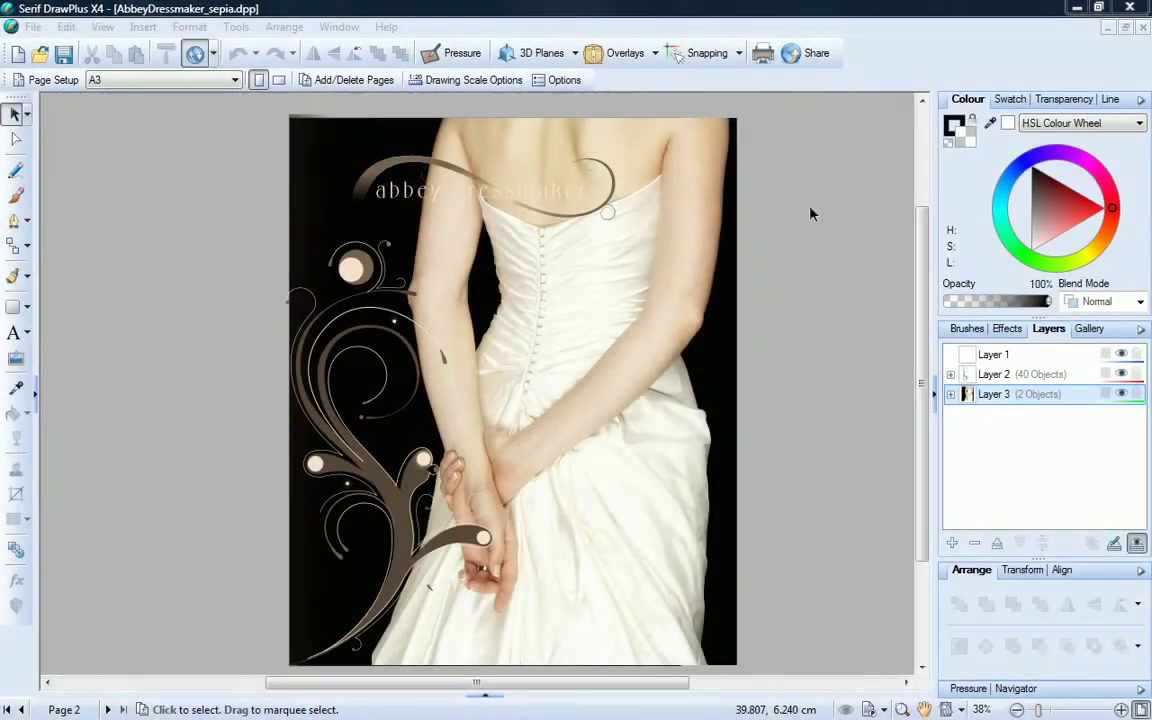
Step: Select the photo of the woman in the white dress and open it in PhotoLab
click(716, 240)
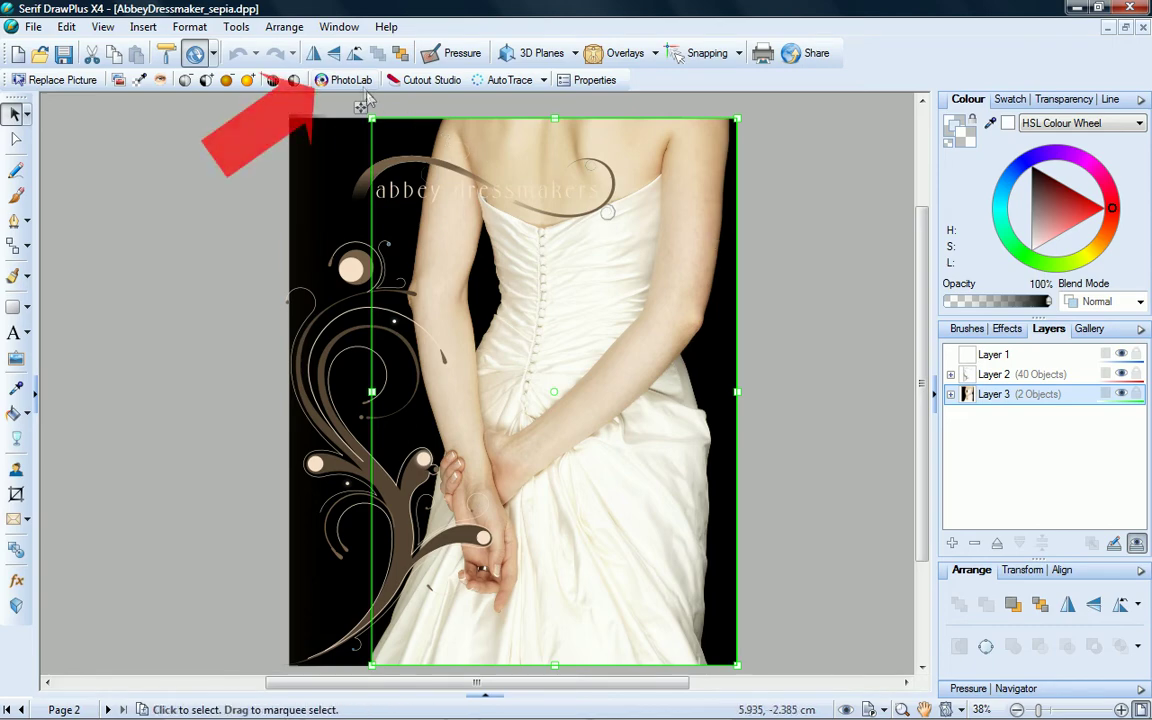
click(349, 80)
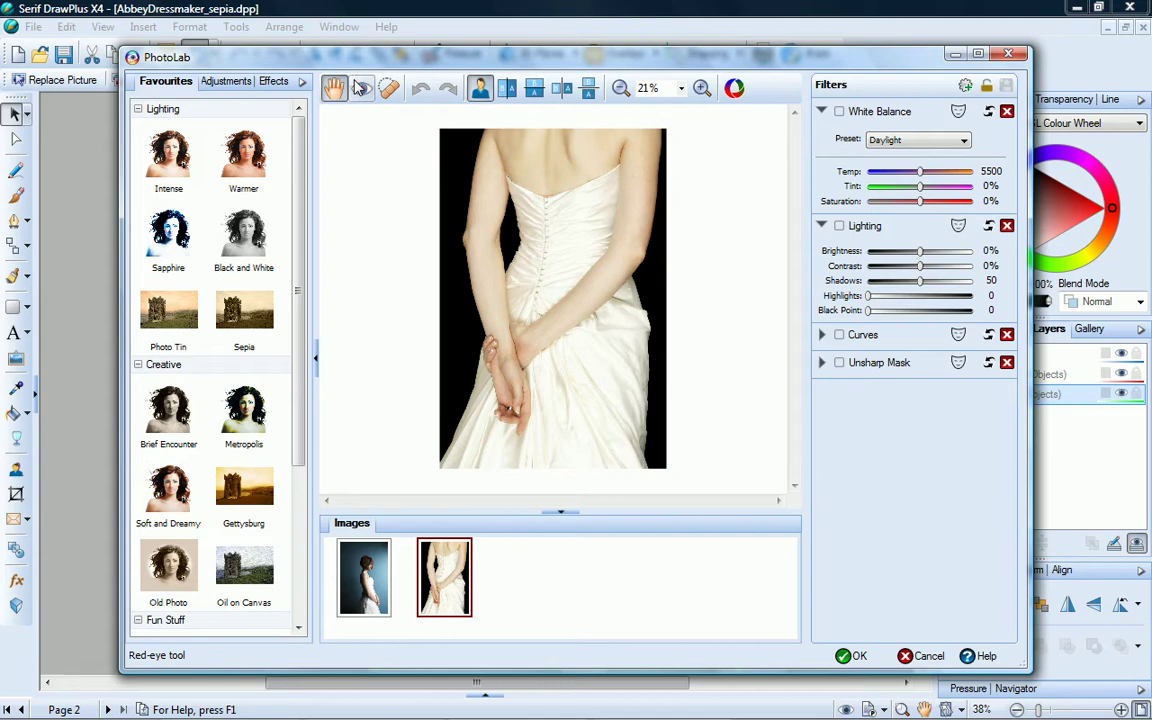
Step: Enable White Balance with a warmer temperature and show a before/after split preview
click(841, 112)
drag(920, 171, 944, 186)
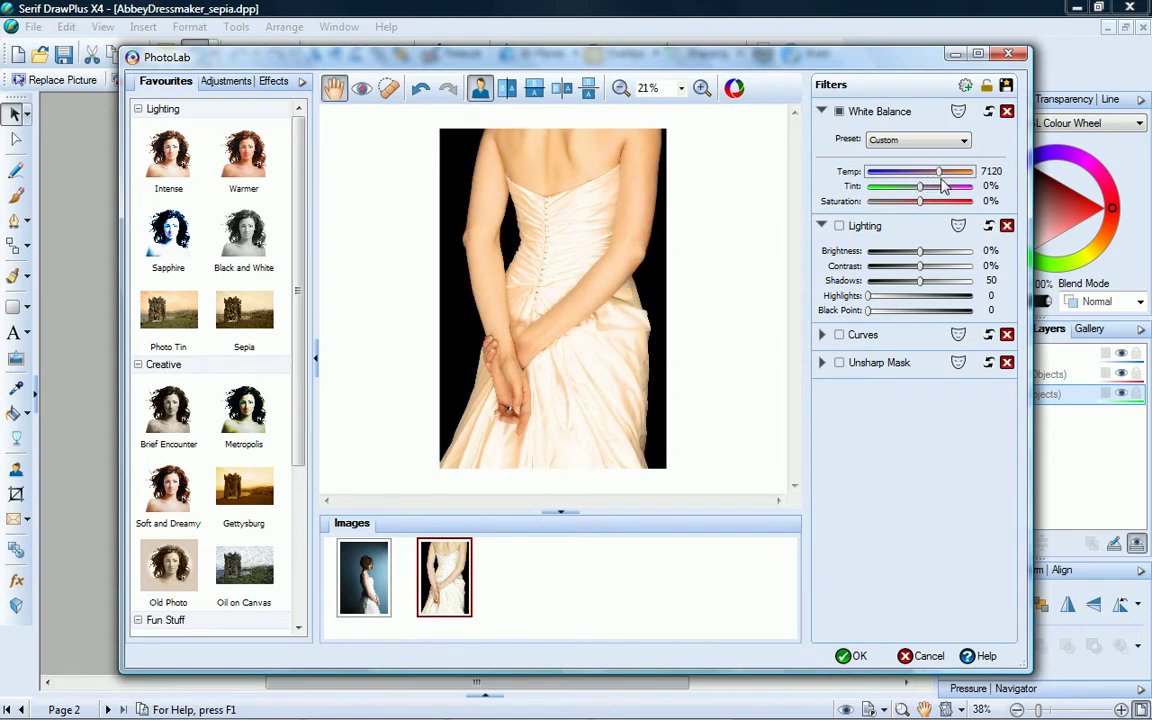
click(508, 89)
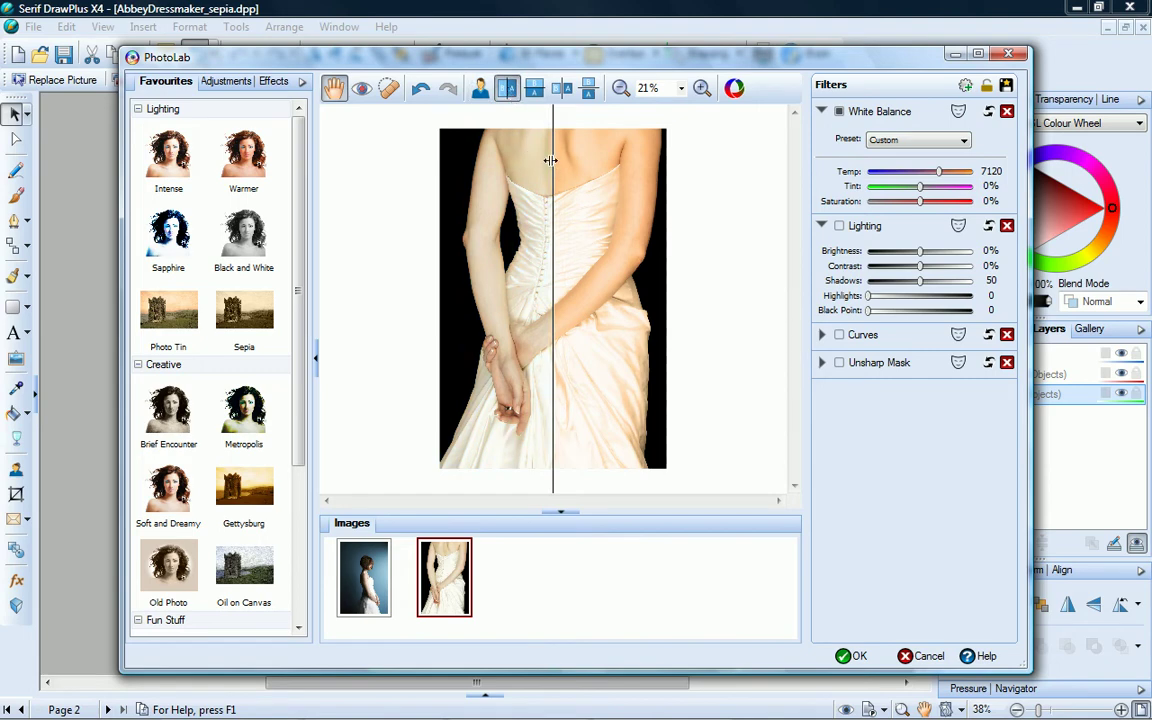
mouse_move(552, 160)
mouse_down()
mouse_move(518, 161)
mouse_move(556, 161)
mouse_up()
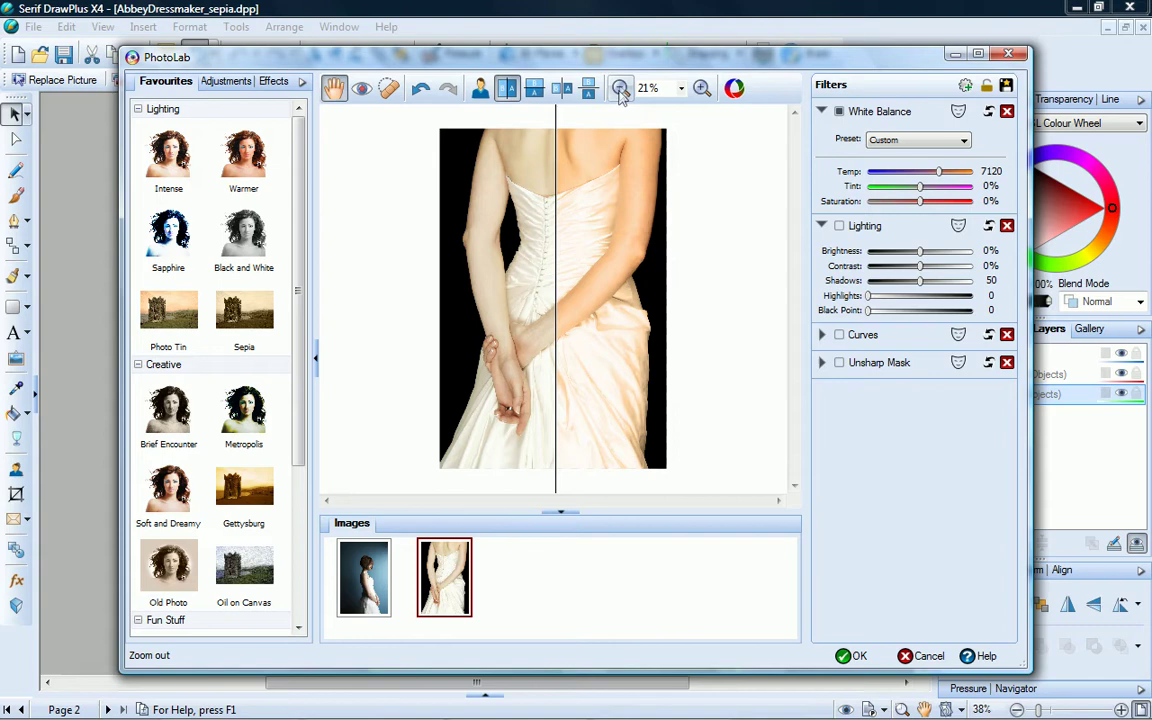
Step: Zoom the preview in, toggle White Balance to compare, then reset it to defaults
click(620, 88)
click(703, 90)
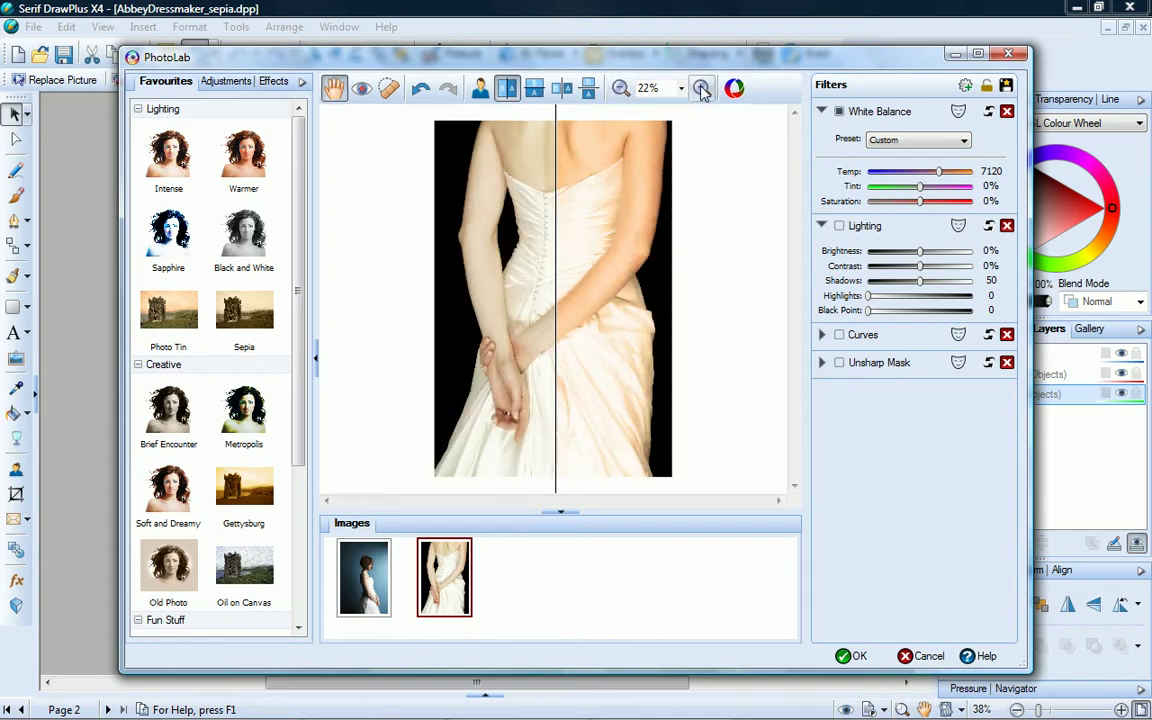
click(702, 90)
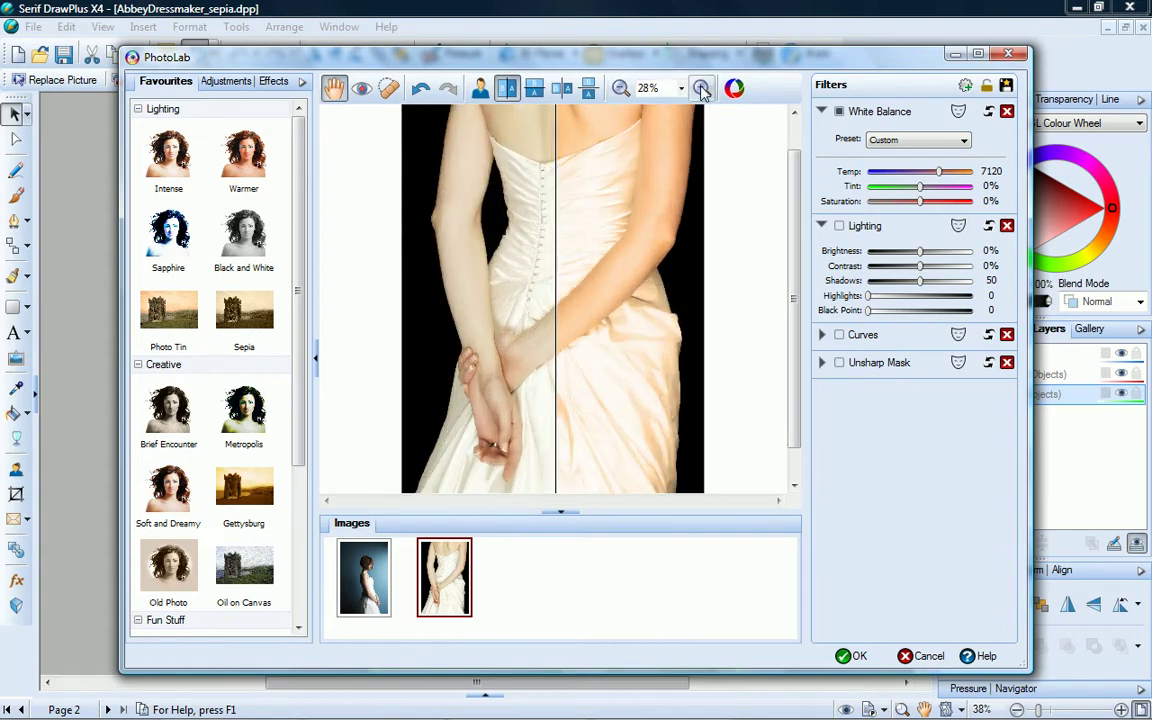
click(840, 112)
click(840, 112)
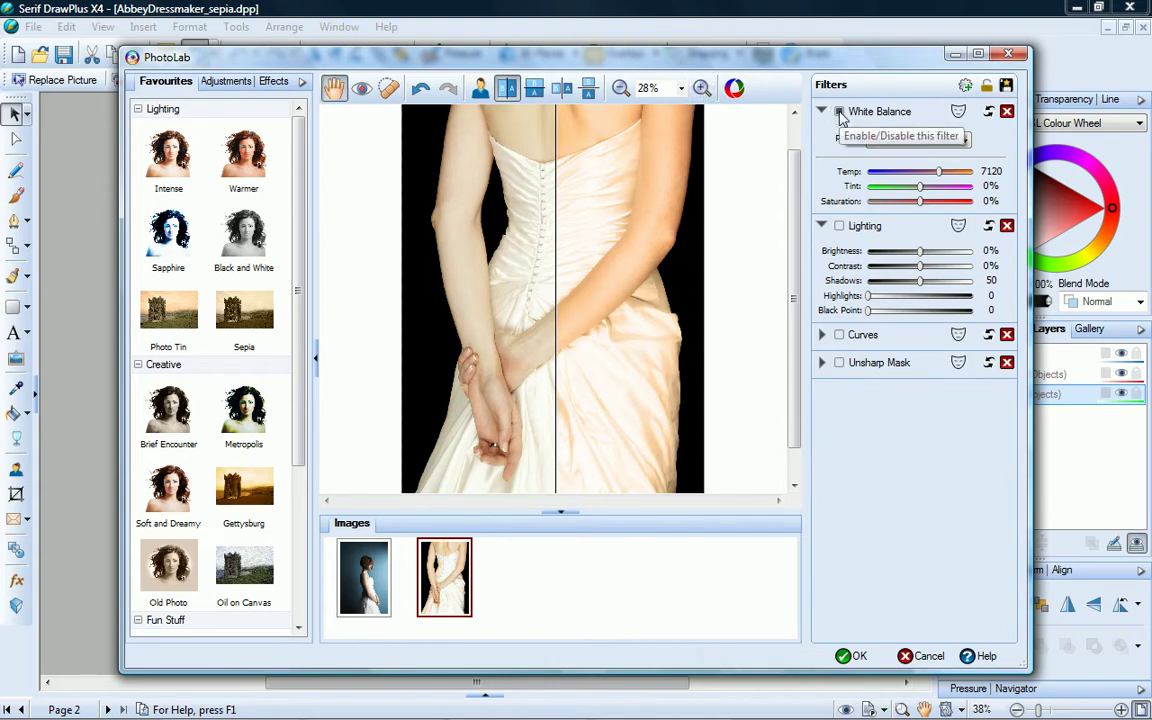
click(993, 118)
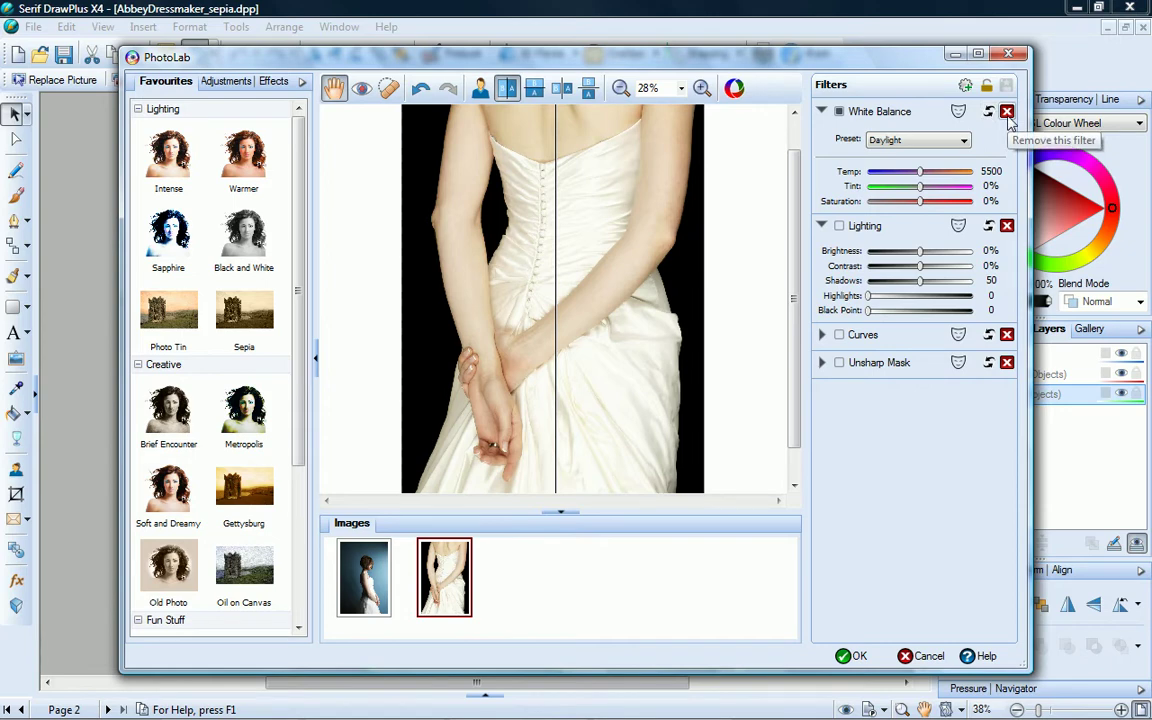
Step: Remove the White Balance, Lighting, Curves and Unsharp Mask filters
click(1007, 112)
click(1007, 112)
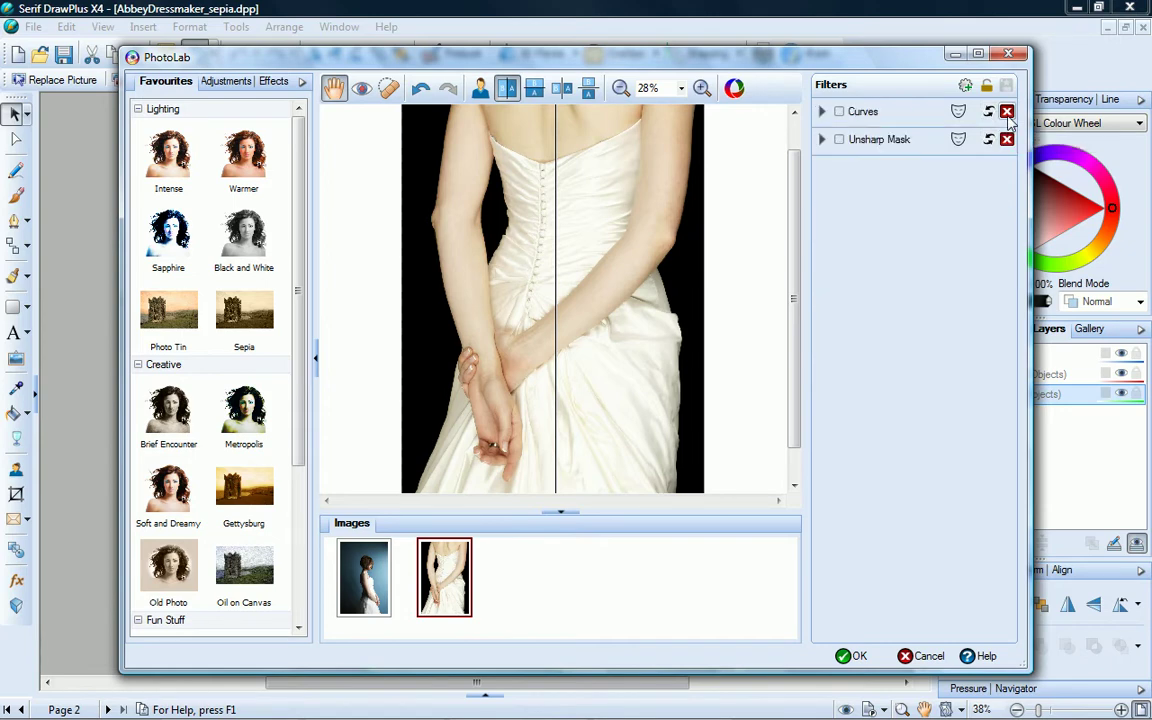
click(1007, 112)
click(1007, 112)
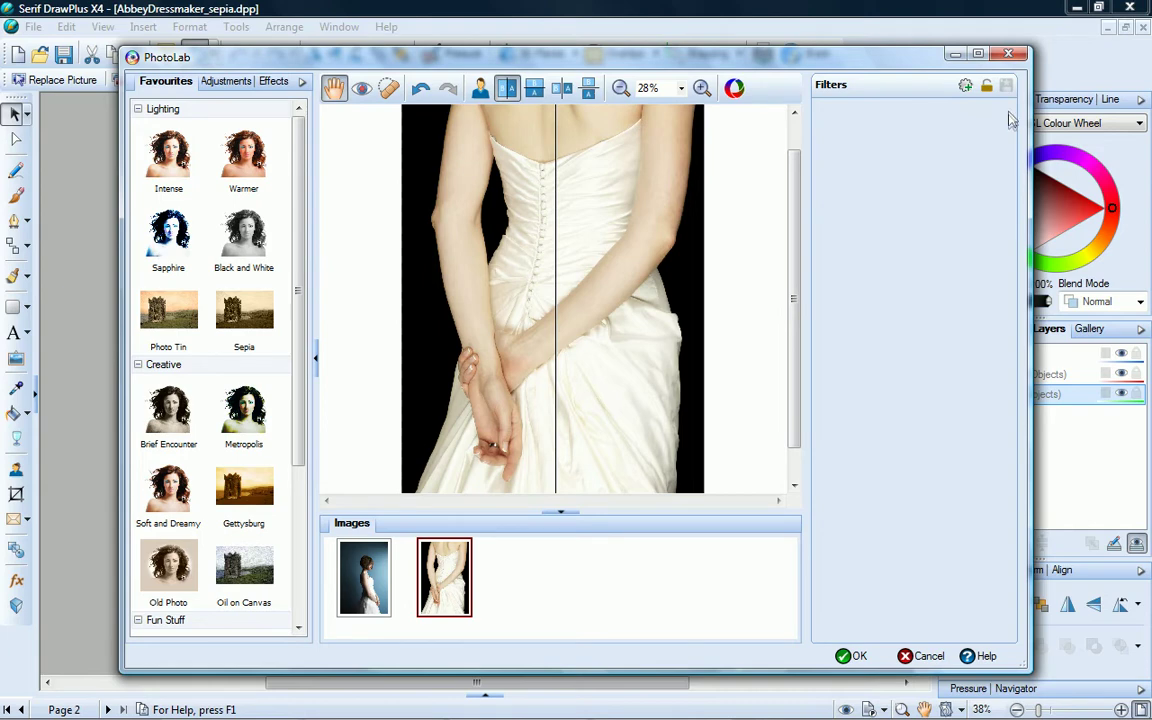
Step: Try the Channel Mixer adjustment on the photo, tweaking its red and green mix
click(225, 84)
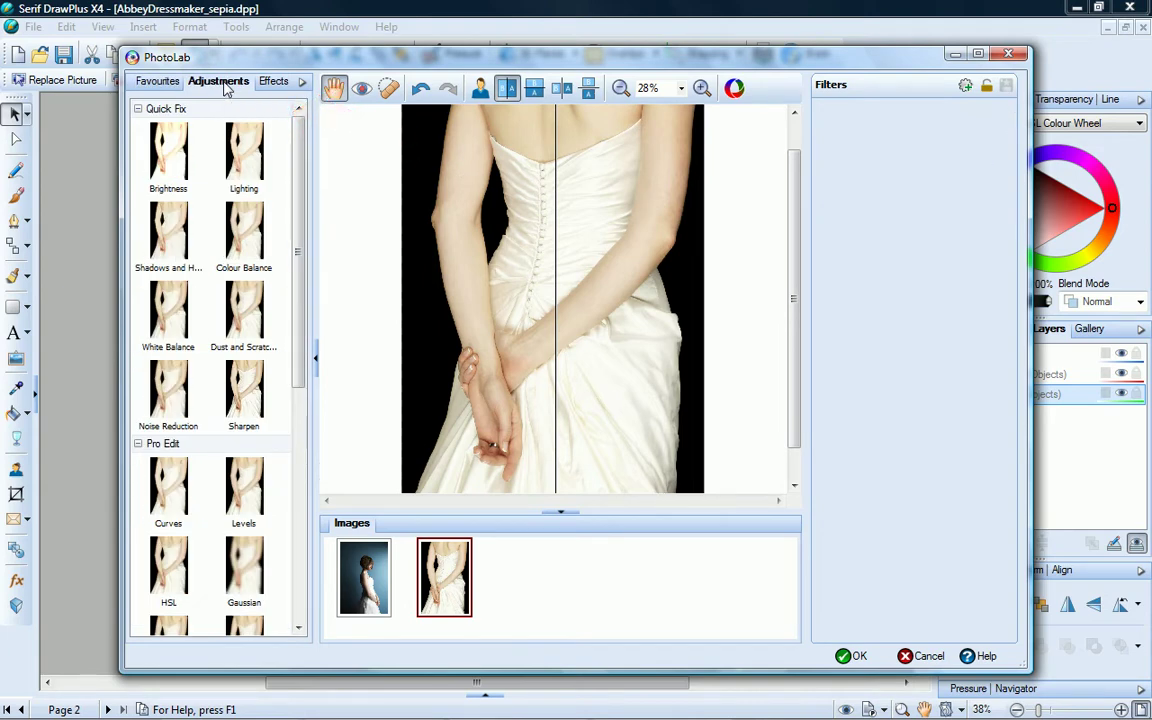
scroll(297, 328, down, 5)
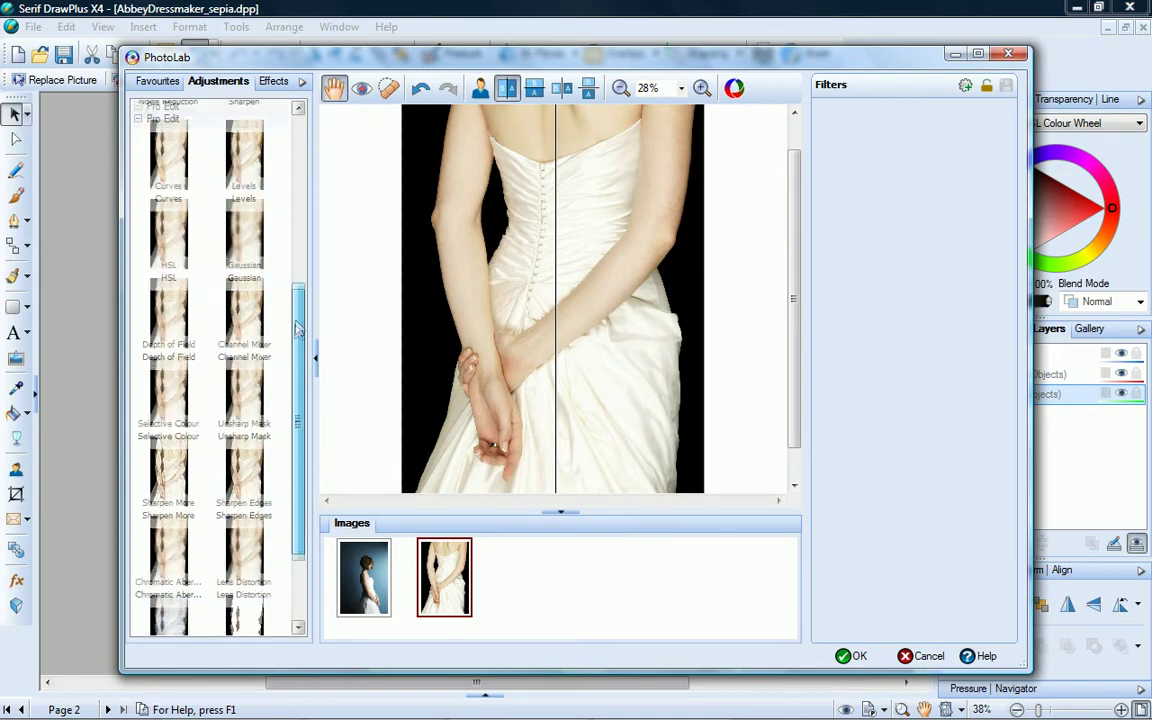
drag(297, 328, 297, 393)
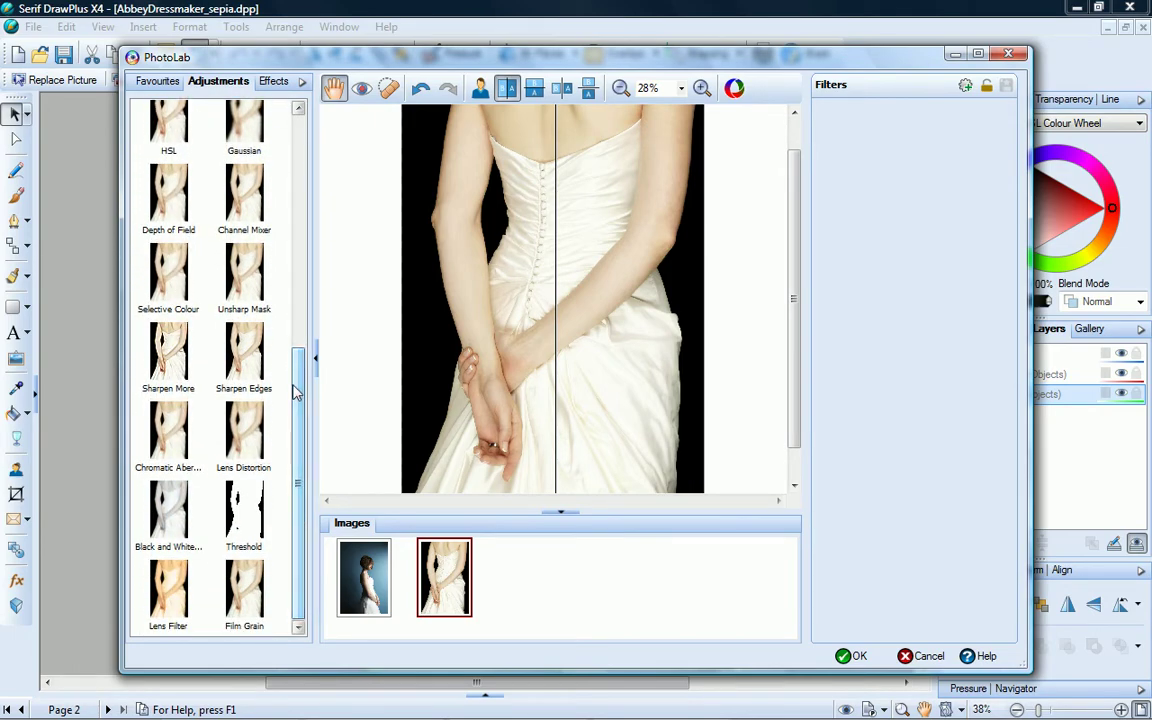
click(243, 205)
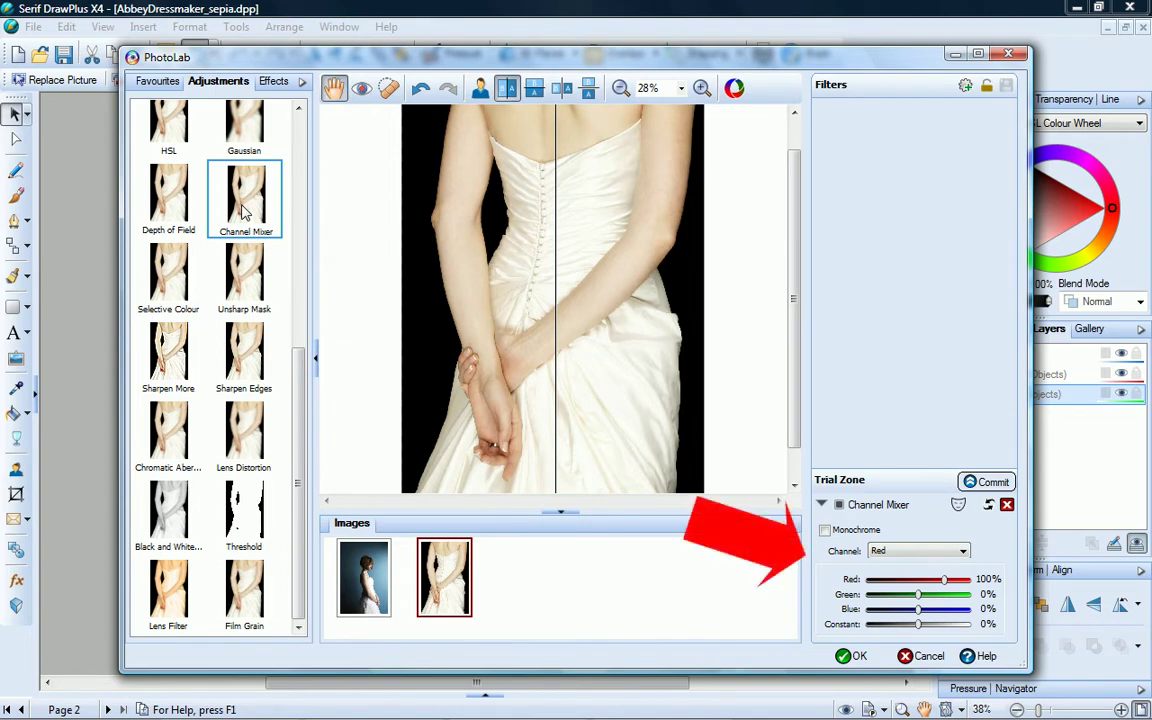
drag(943, 581, 917, 601)
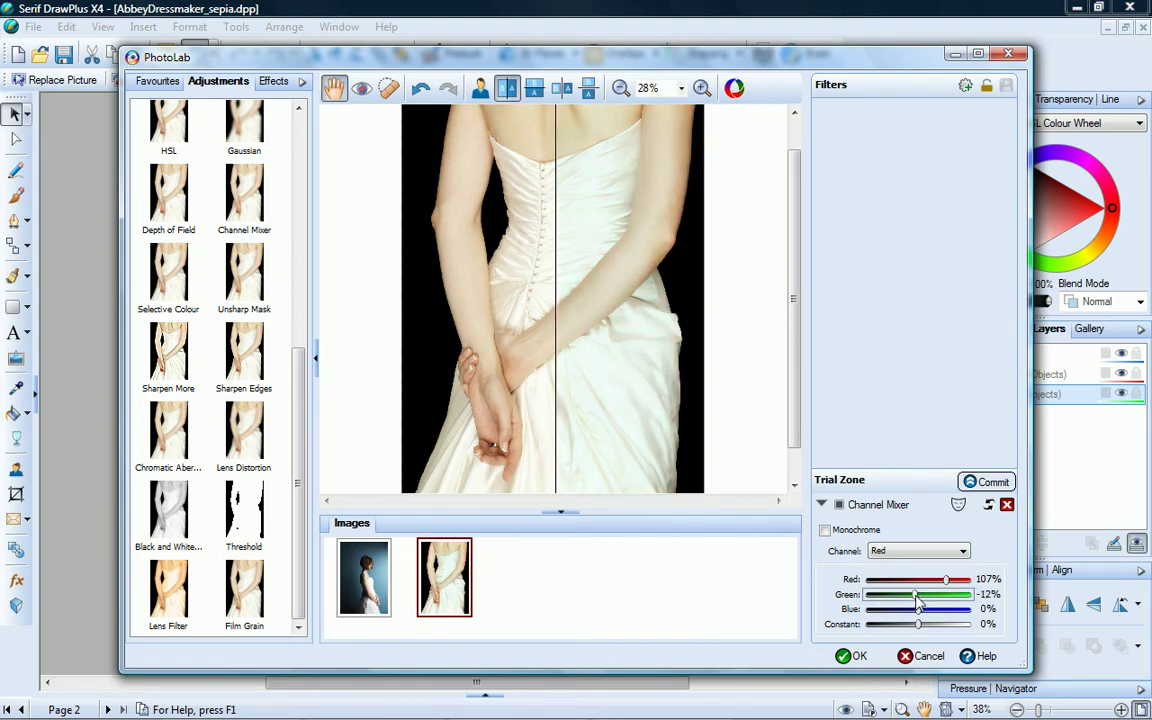
Step: Add and commit a Lens Filter using the Sepia/Coffee Filter preset
click(172, 598)
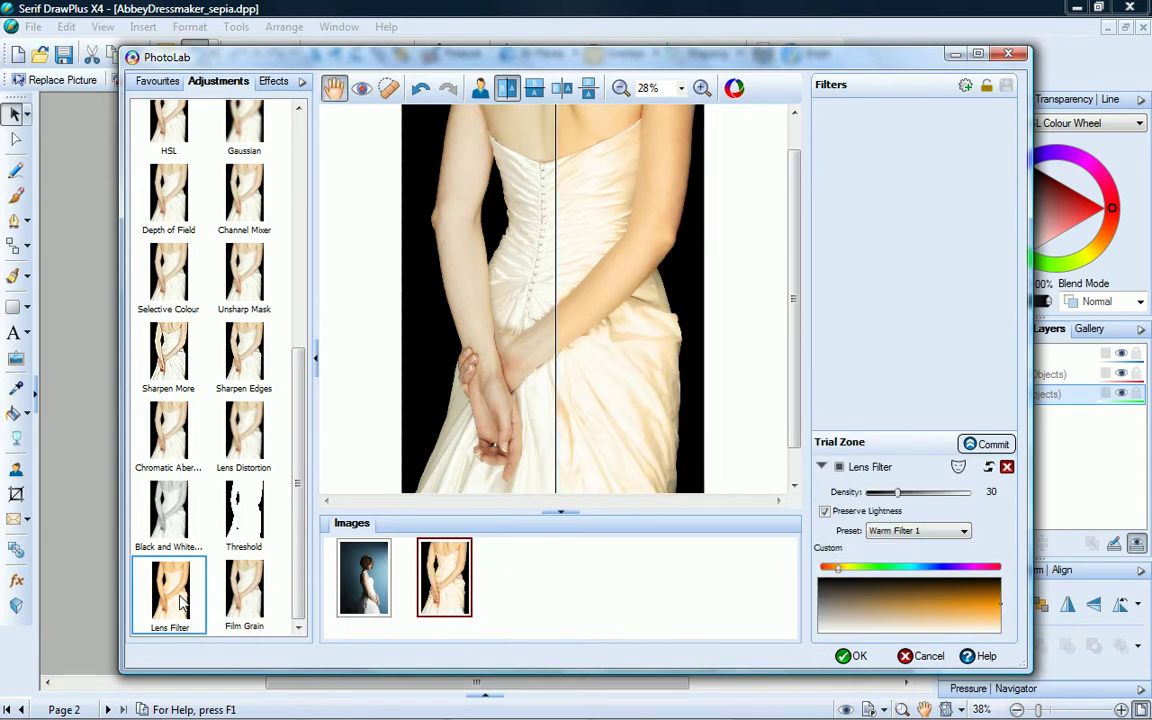
click(965, 532)
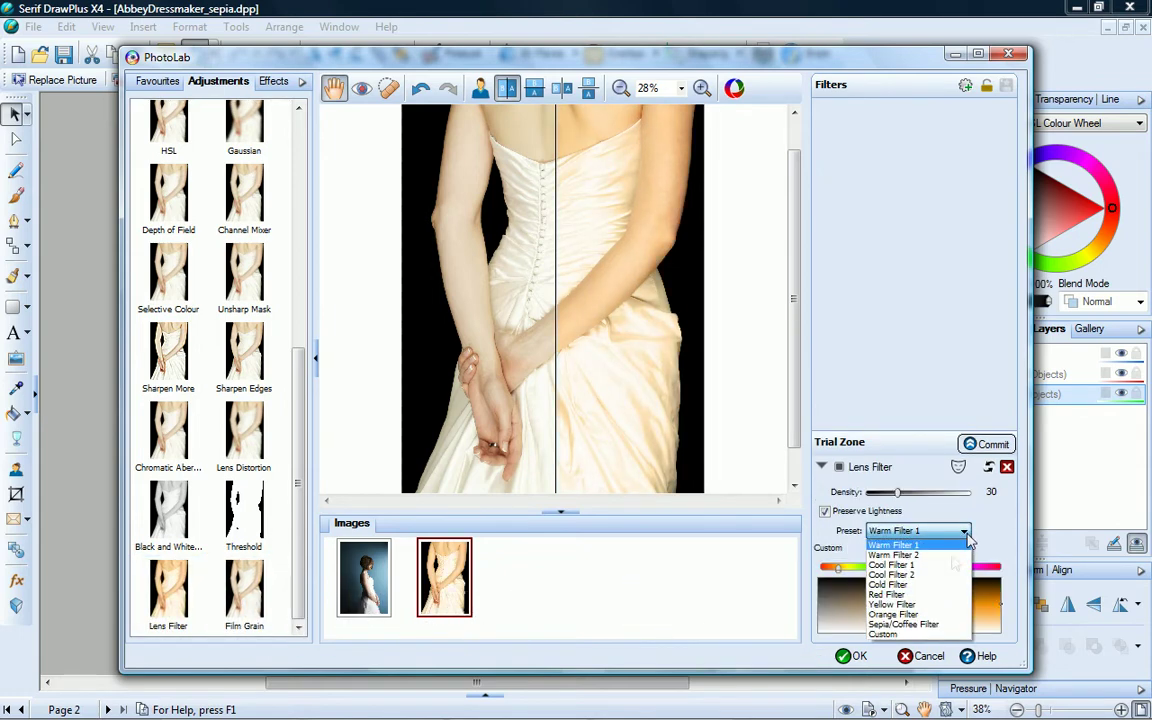
click(942, 622)
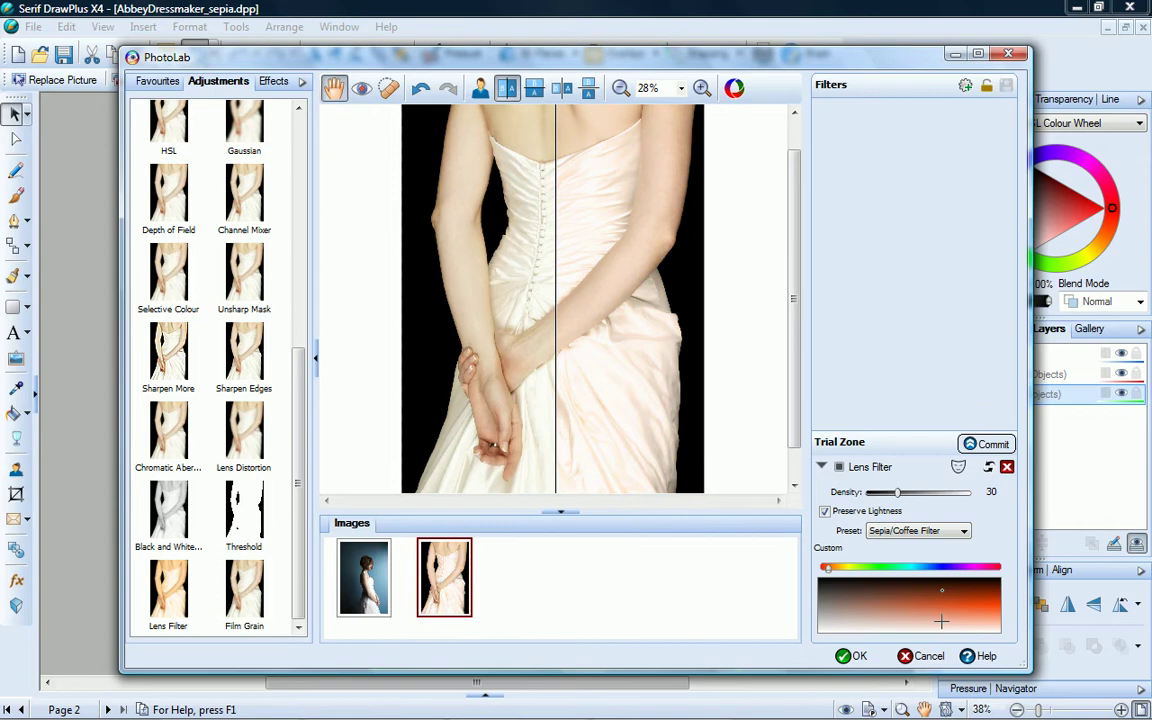
click(992, 445)
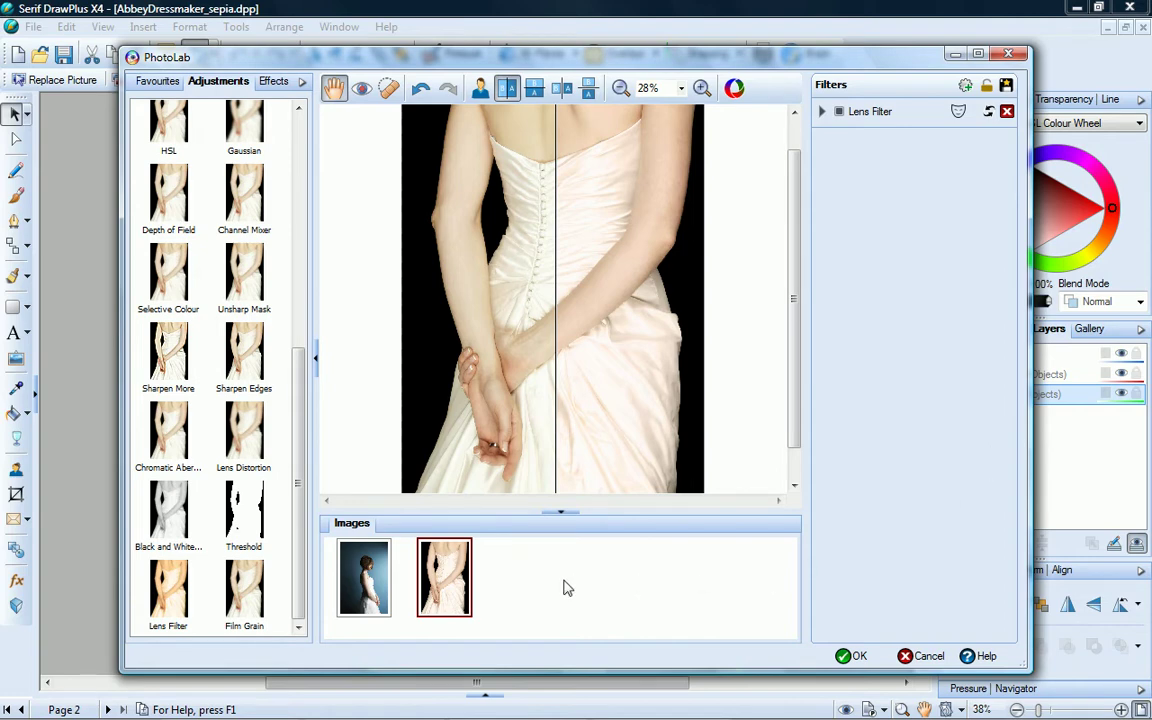
Step: Switch to the photo of the woman against blue, return to a single view and remove its four filters
click(364, 578)
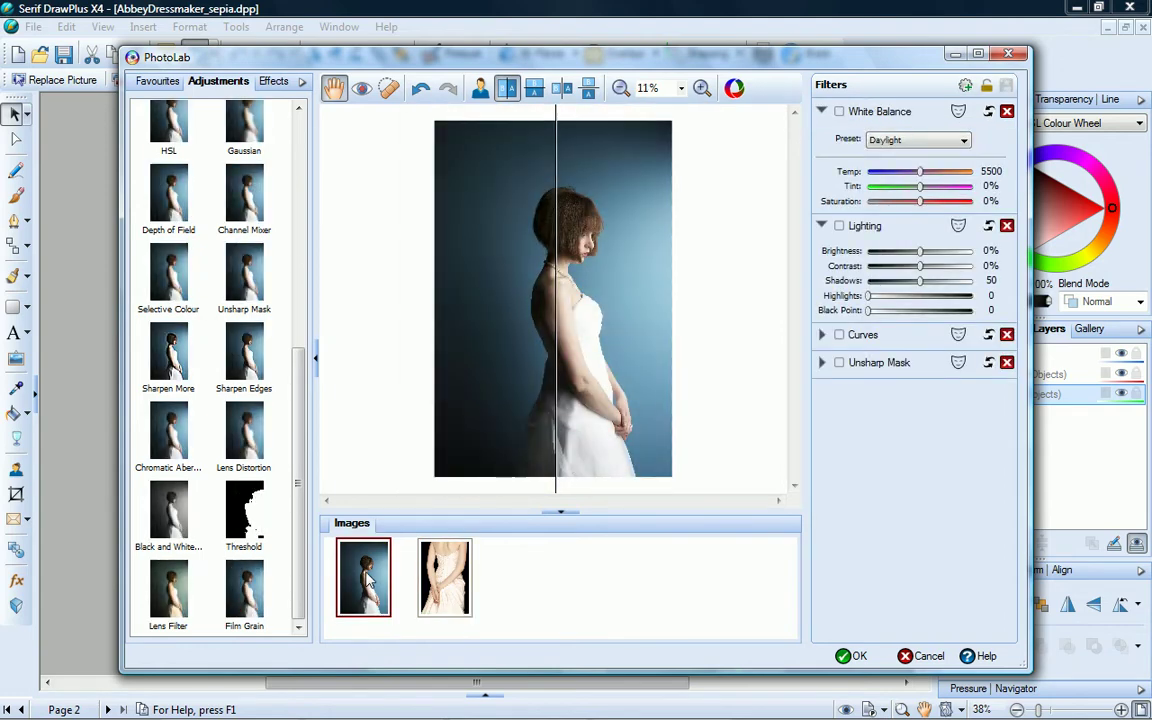
click(480, 89)
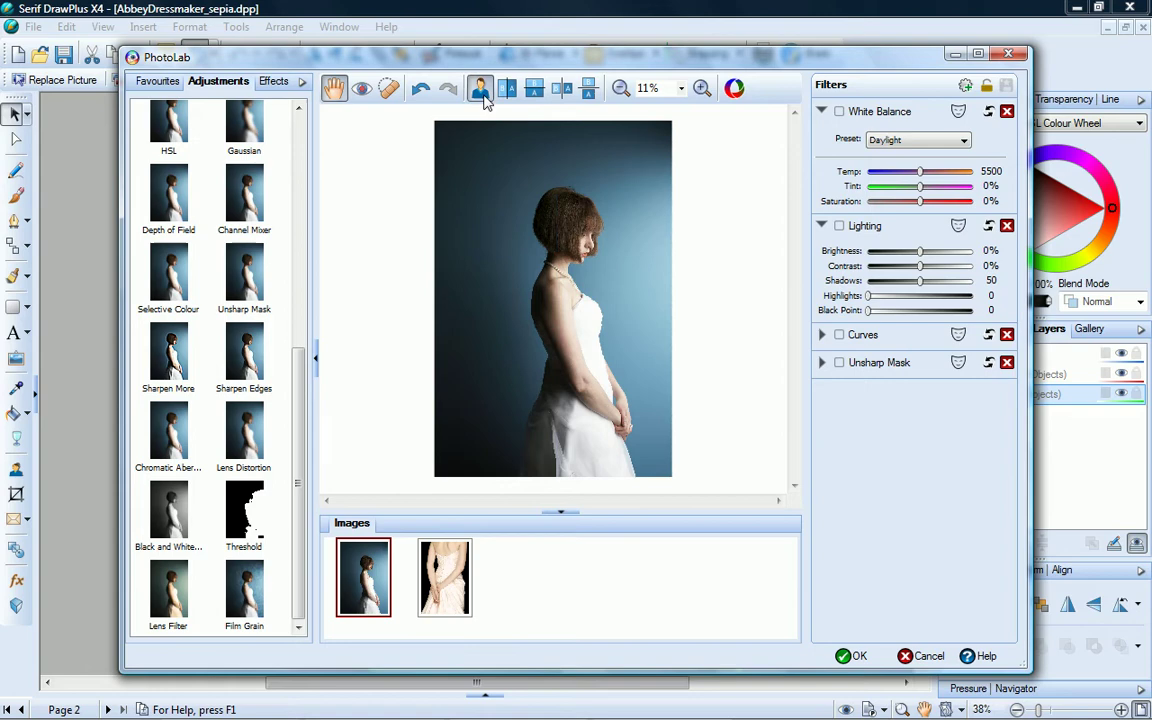
click(1007, 112)
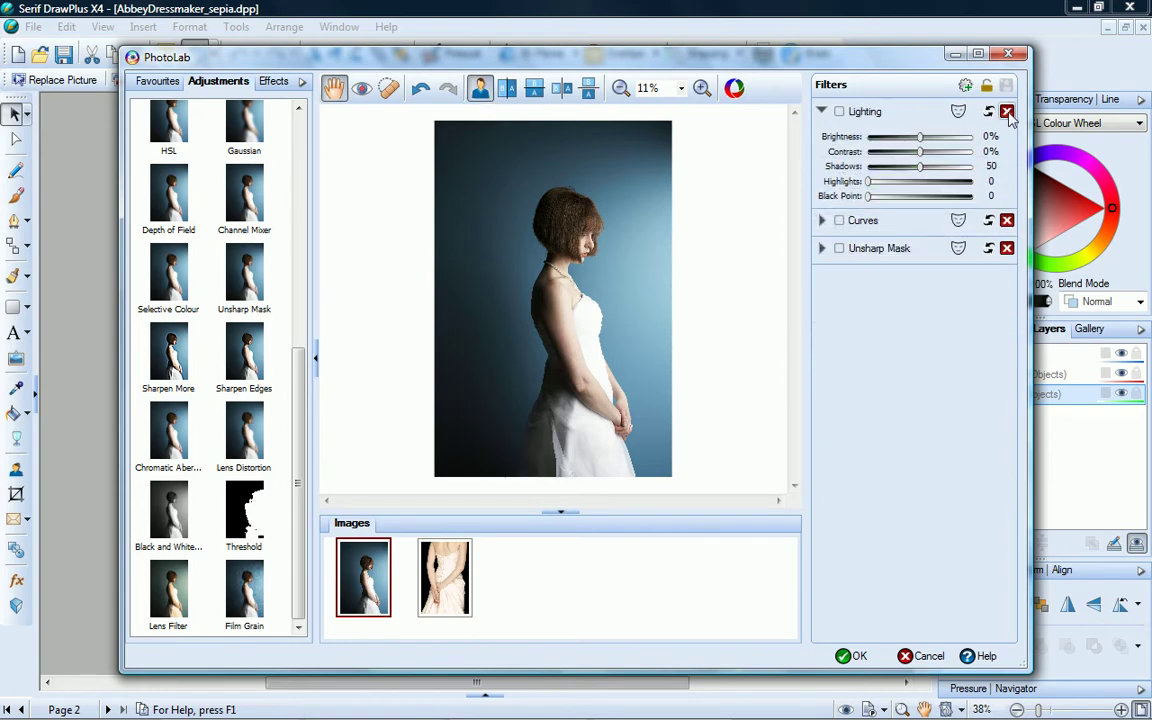
click(1007, 112)
click(1007, 112)
click(1007, 112)
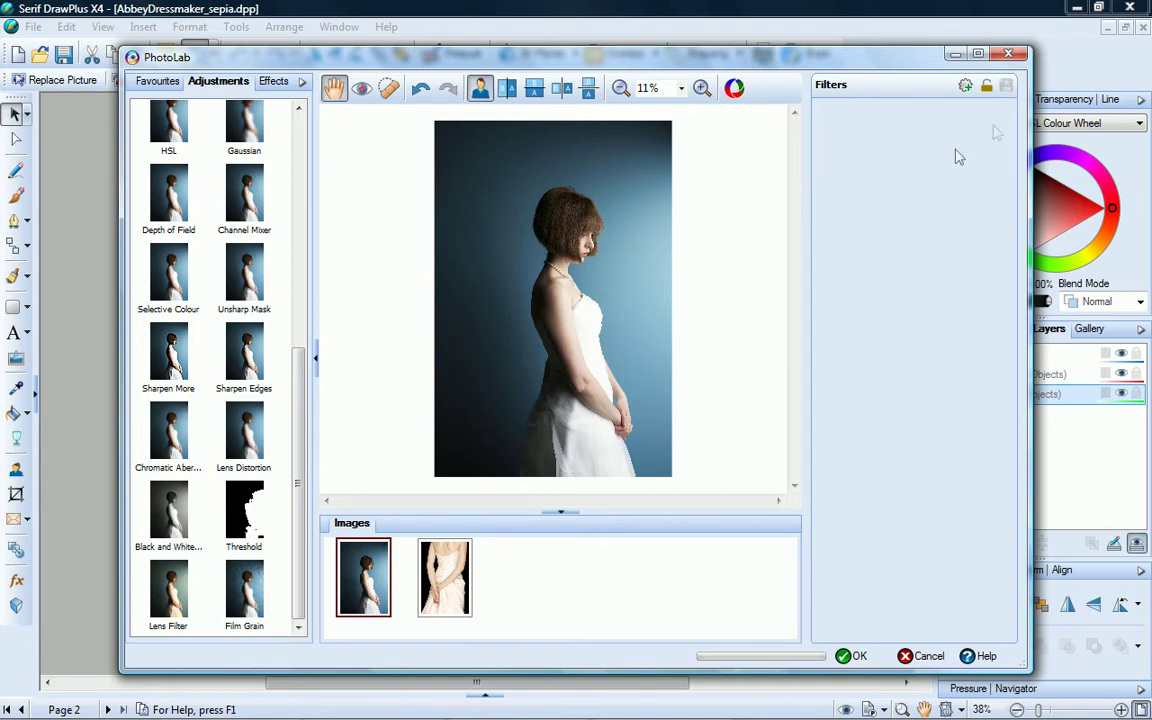
Step: Preview the Oil artistic effect, then the Watercolour effect, on the photo
click(273, 82)
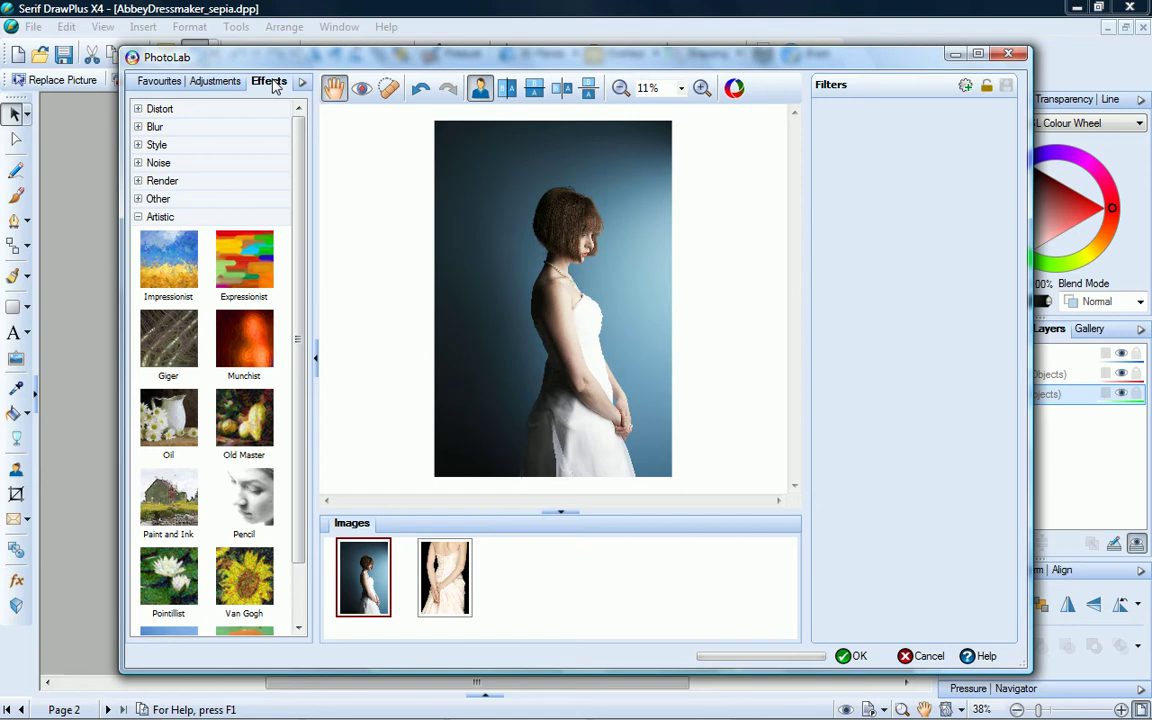
click(168, 428)
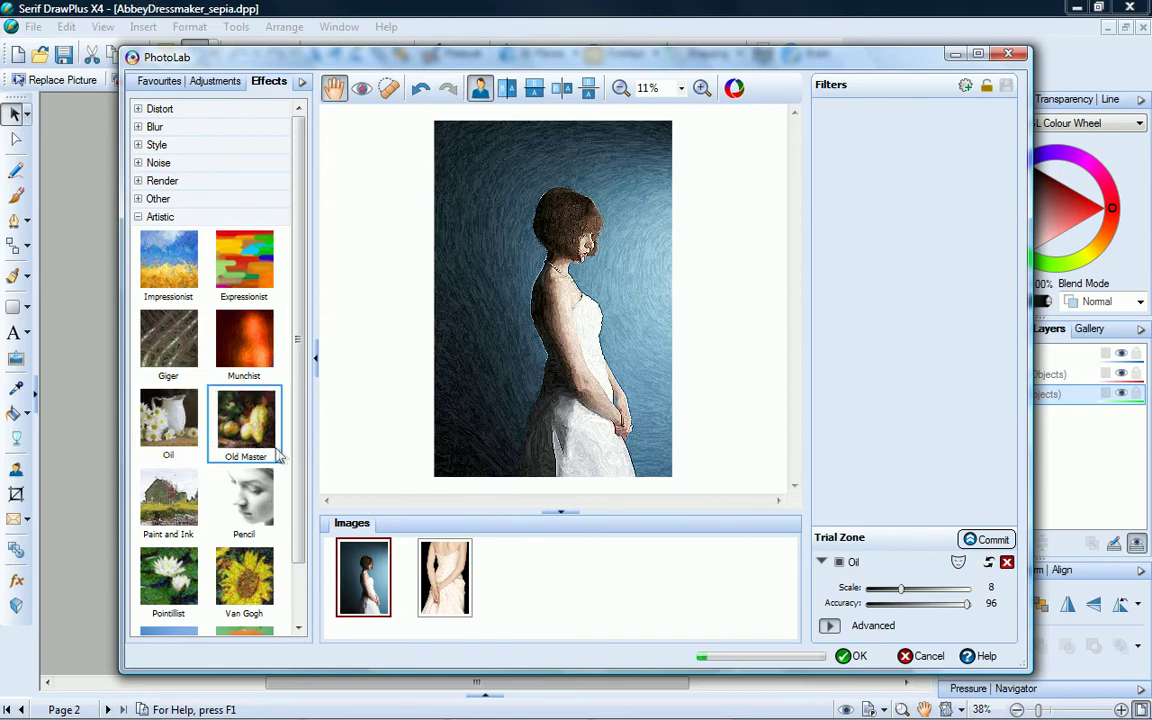
drag(297, 466, 308, 537)
click(170, 592)
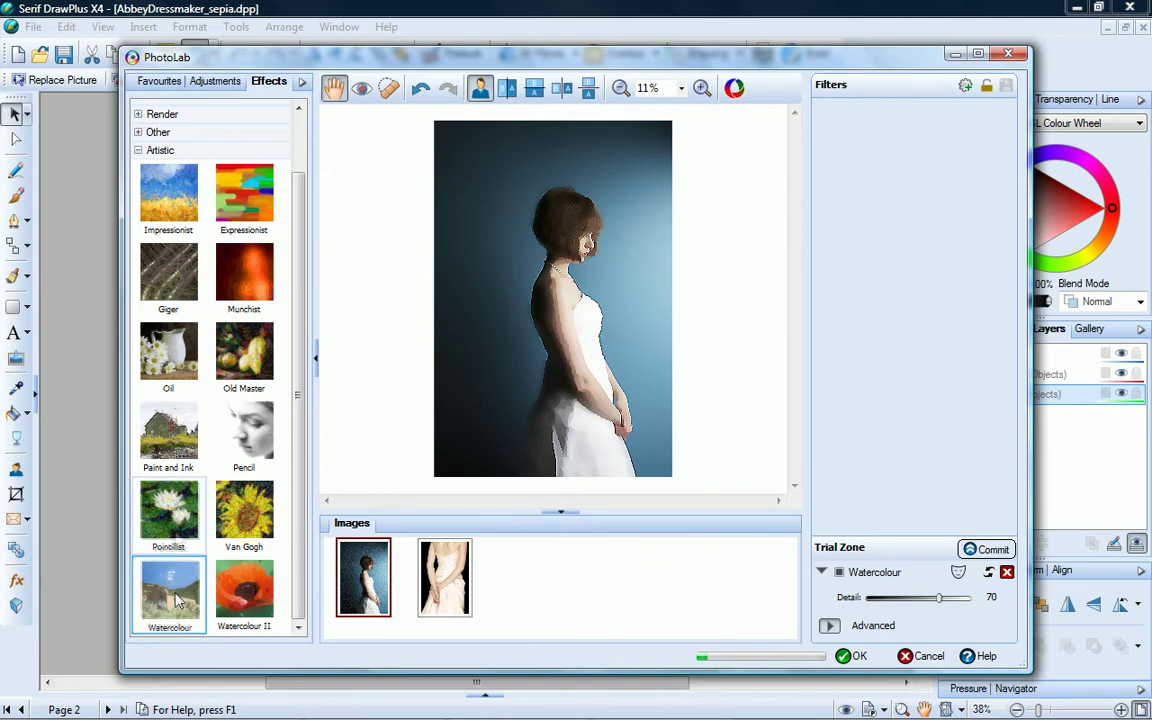
Step: Apply the Sepia and Old Photo favourites, set the vignette to dark brown, and commit
click(166, 84)
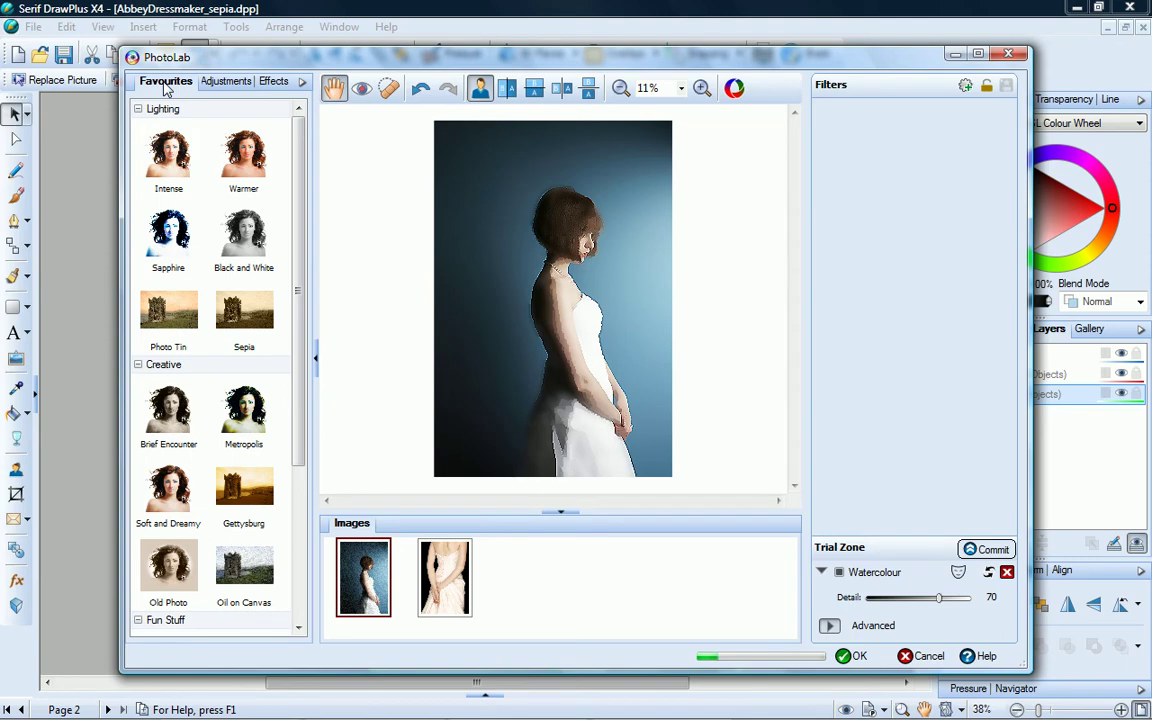
click(241, 316)
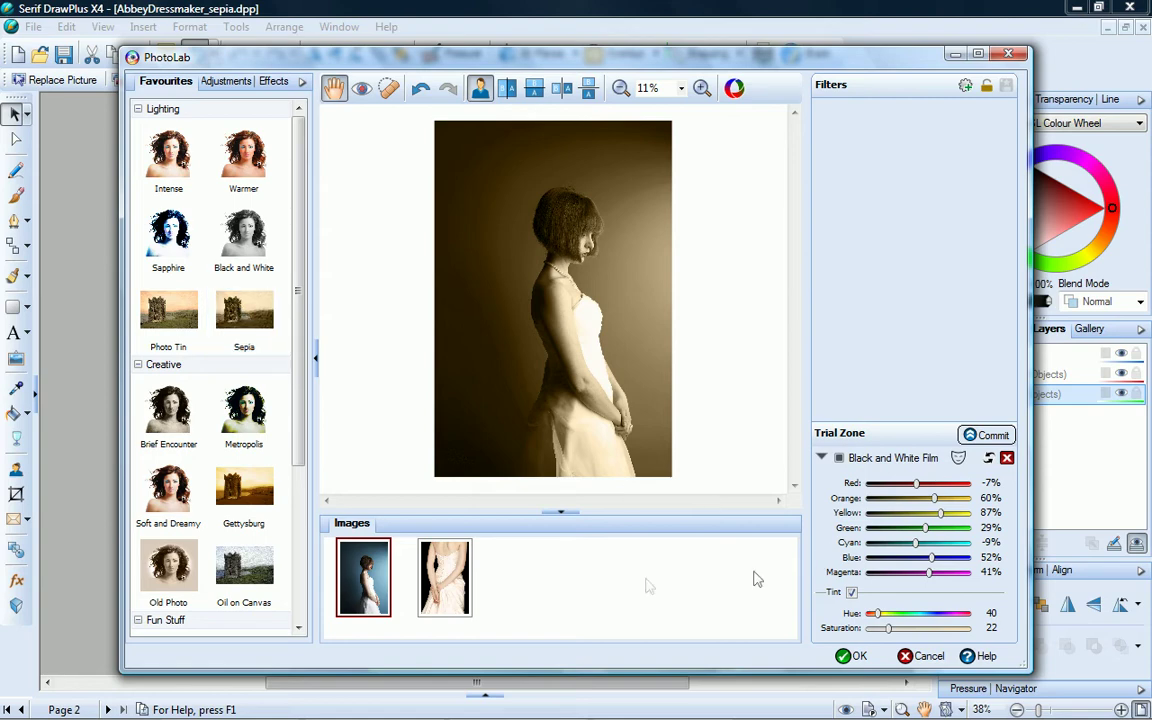
click(166, 566)
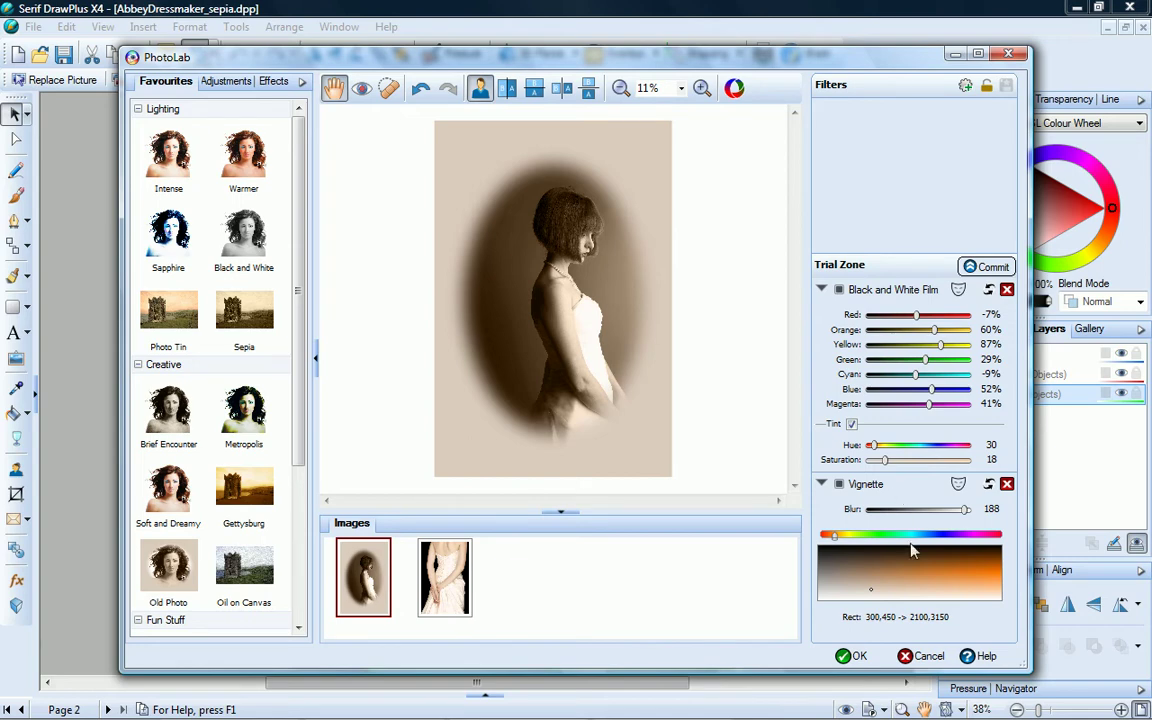
click(870, 560)
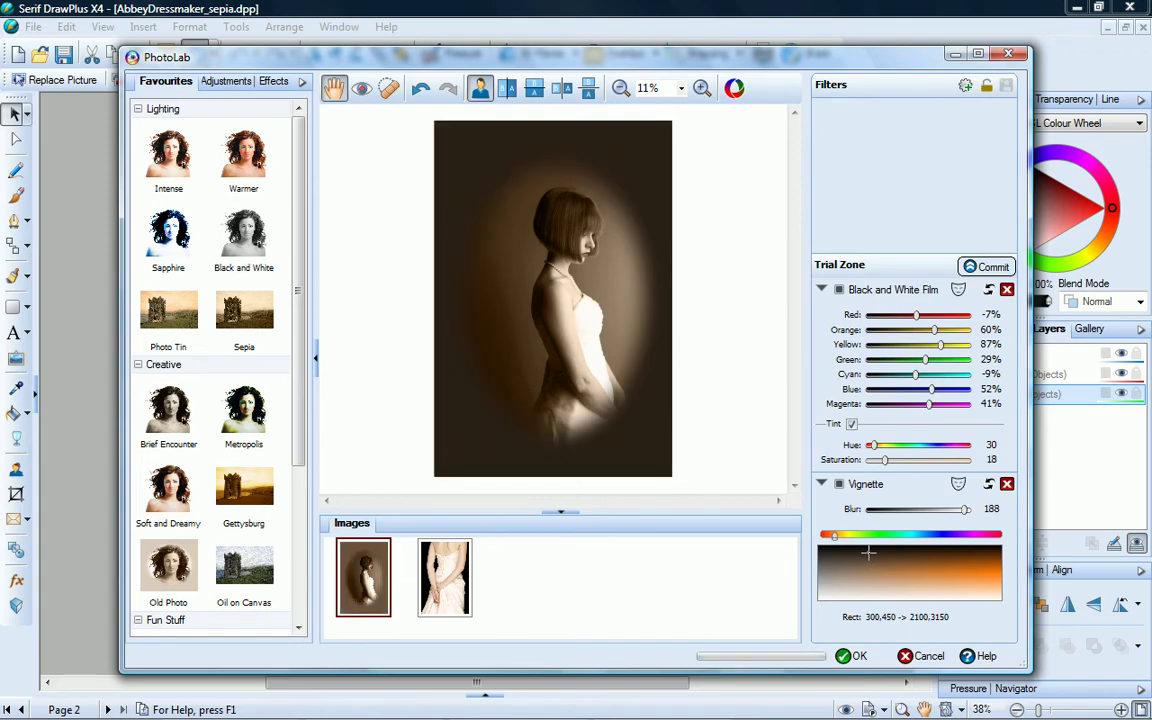
click(990, 267)
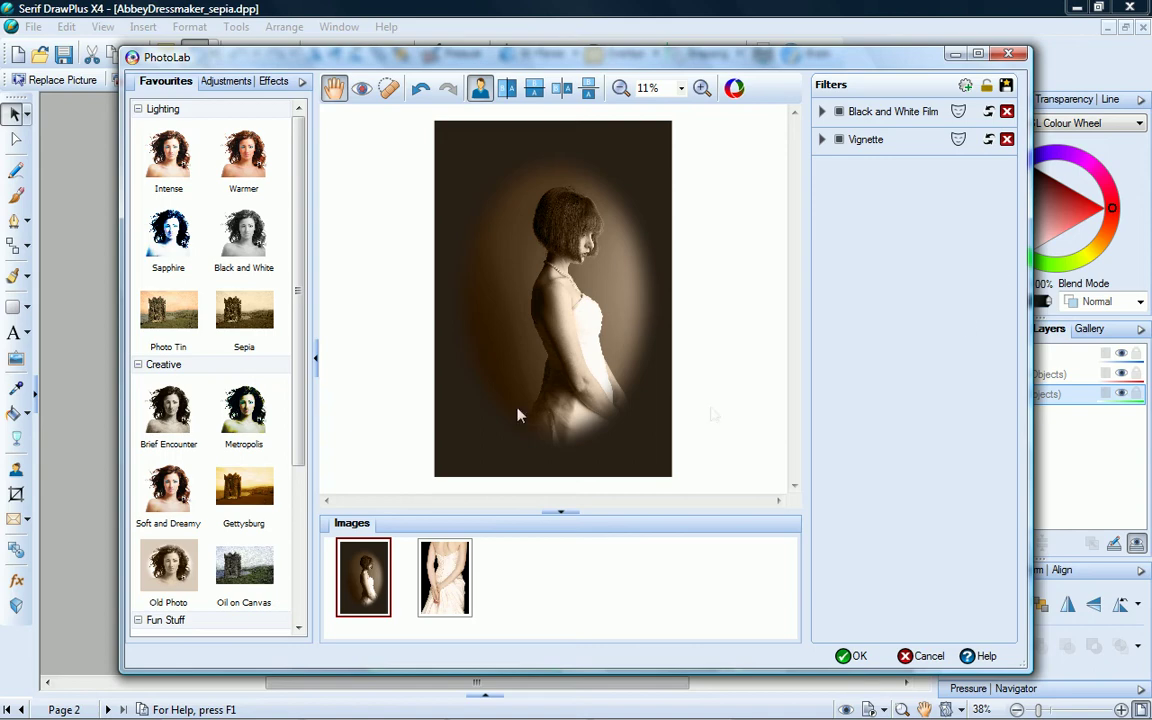
Step: Commit the Metropolis look, then save the filter stack as favourite 'Metropolis + Old Photo'
drag(244, 405, 553, 300)
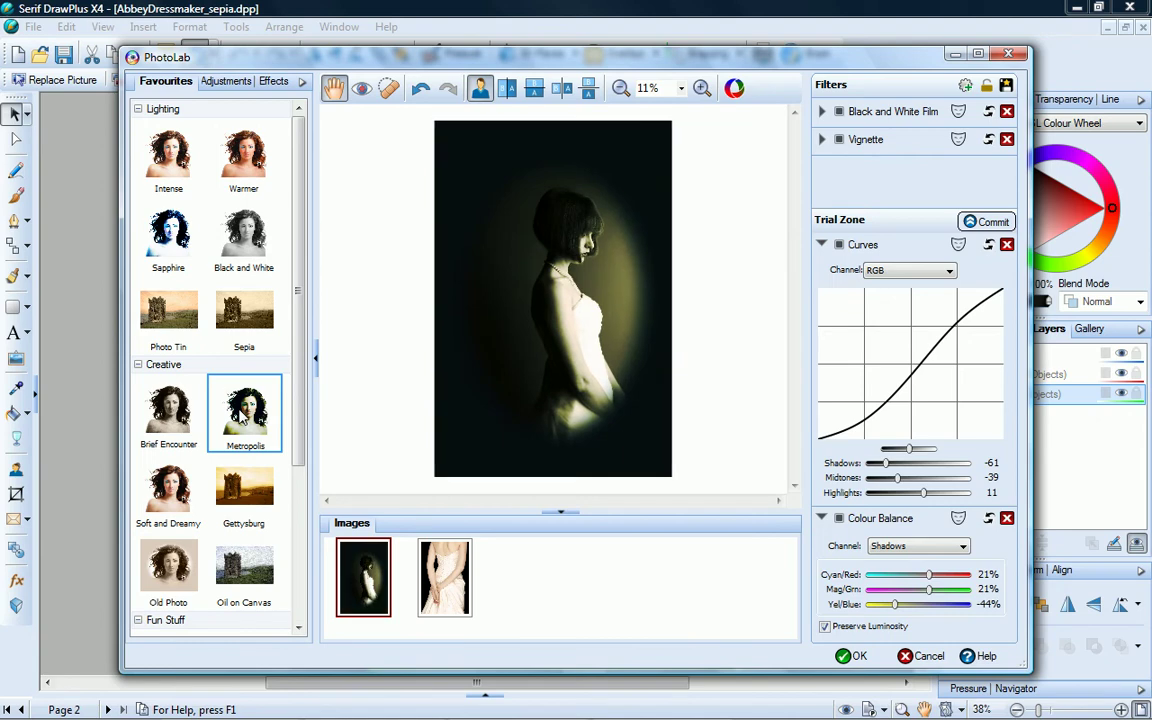
click(987, 221)
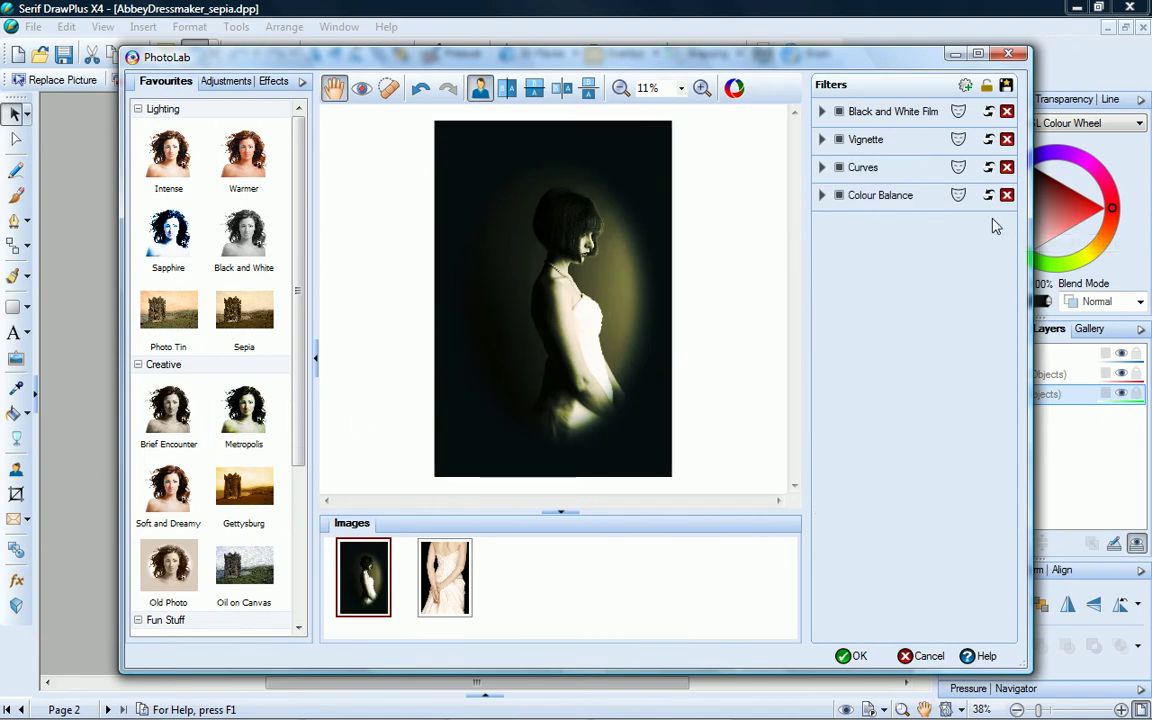
click(1007, 88)
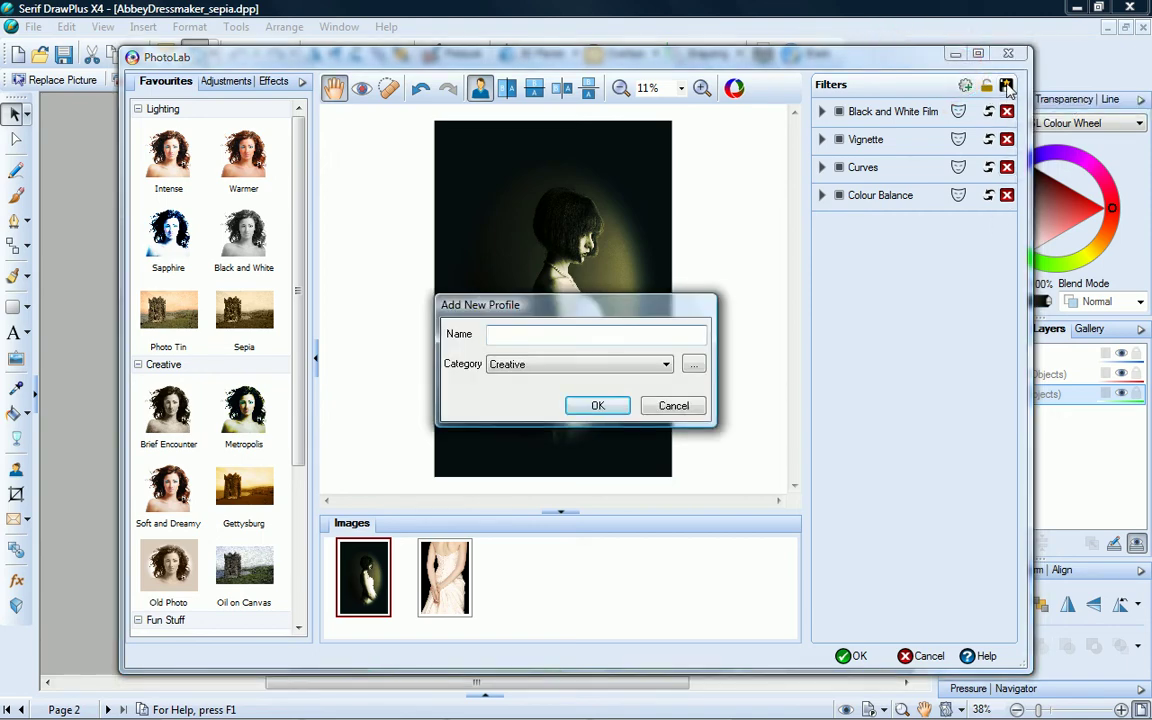
text(Metropolis + Ol)
text(d Photo)
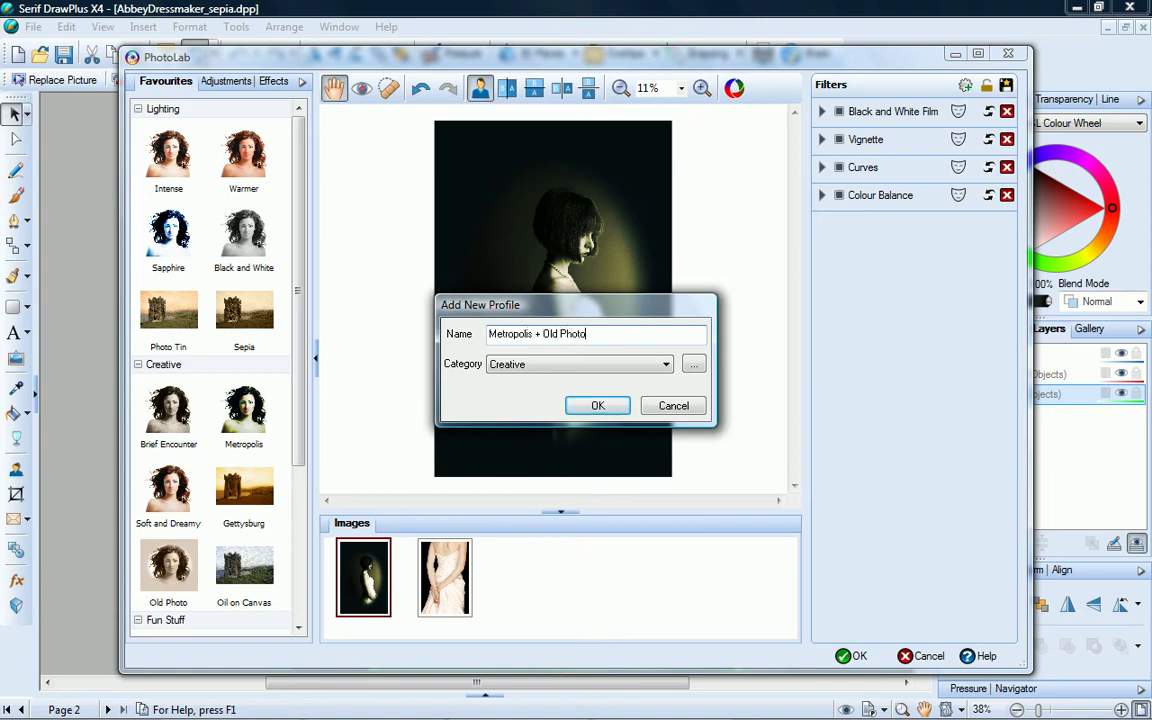
click(597, 405)
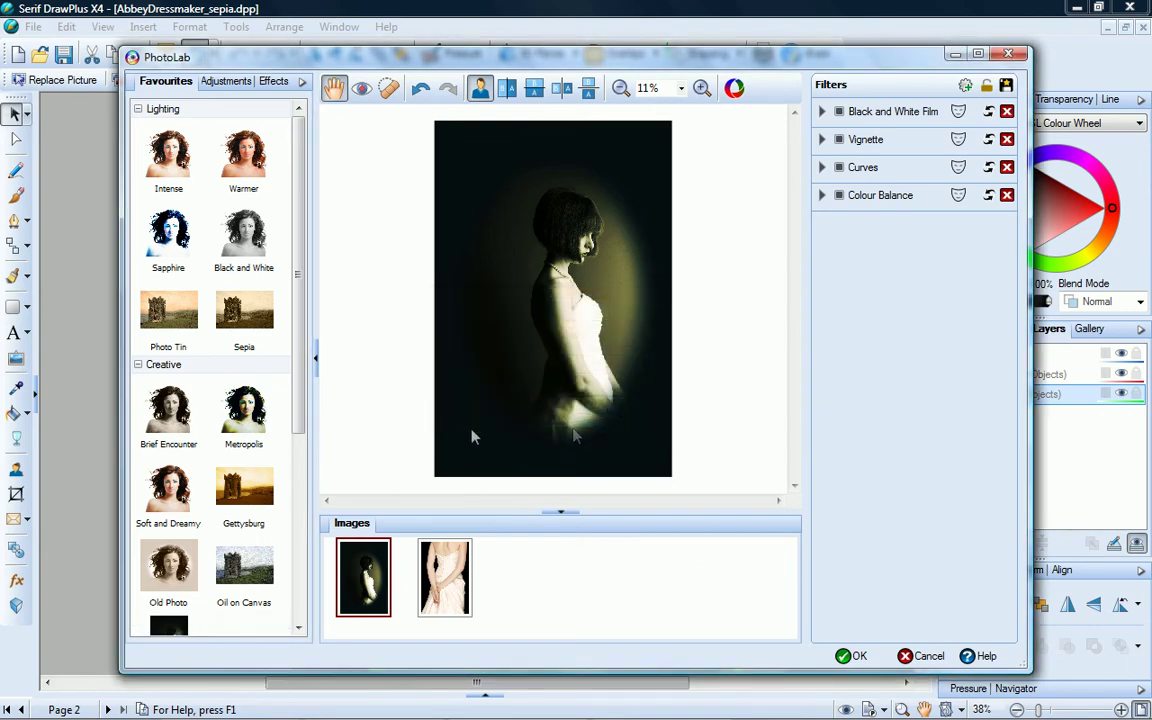
drag(302, 384, 292, 498)
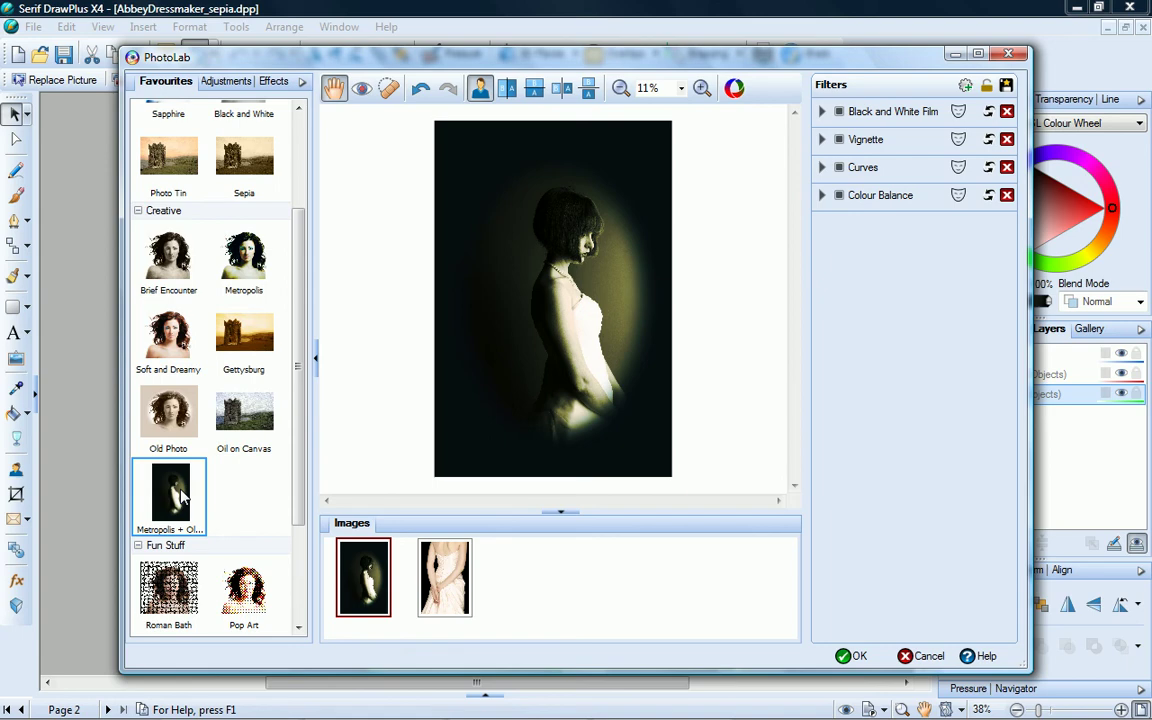
Step: Apply and commit the 'Metropolis + Old Photo' favourite on the dress photo, then close PhotoLab with OK
click(446, 588)
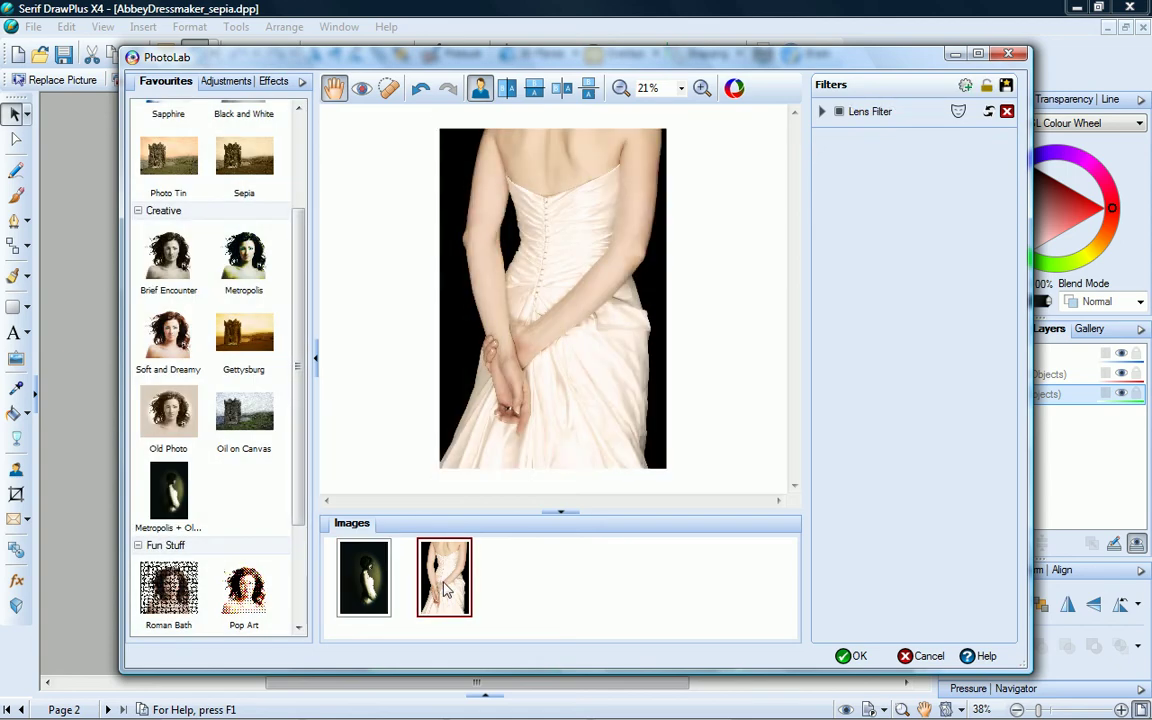
click(172, 495)
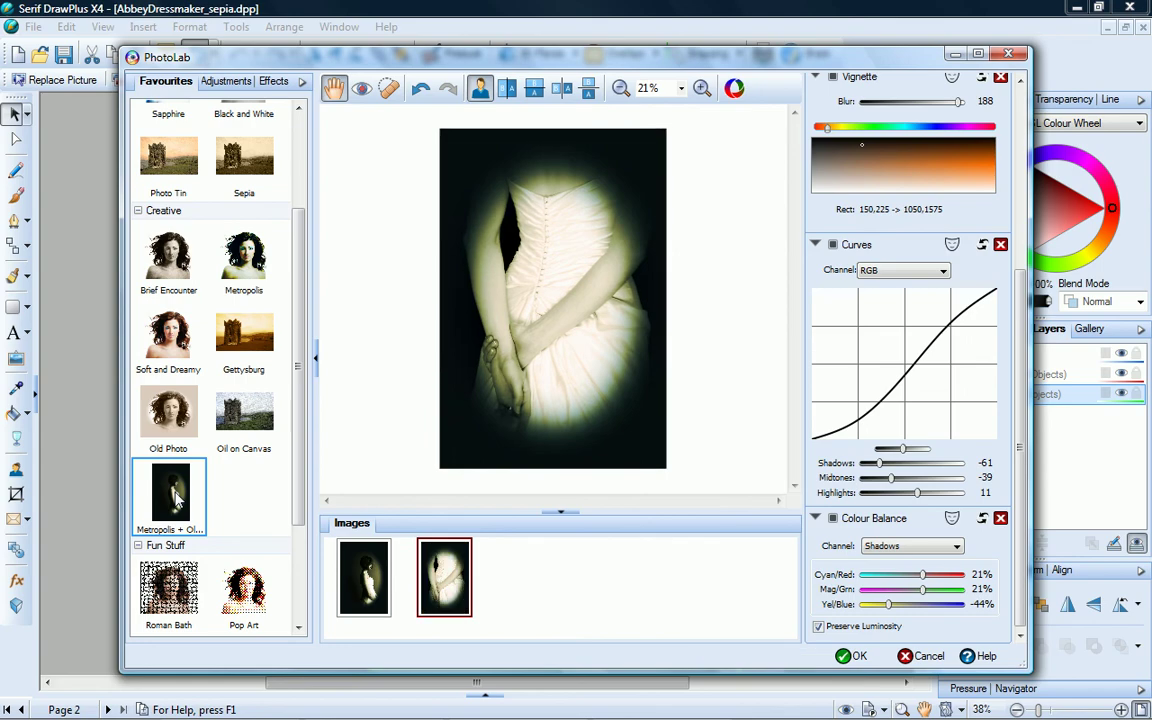
scroll(922, 485, up, 5)
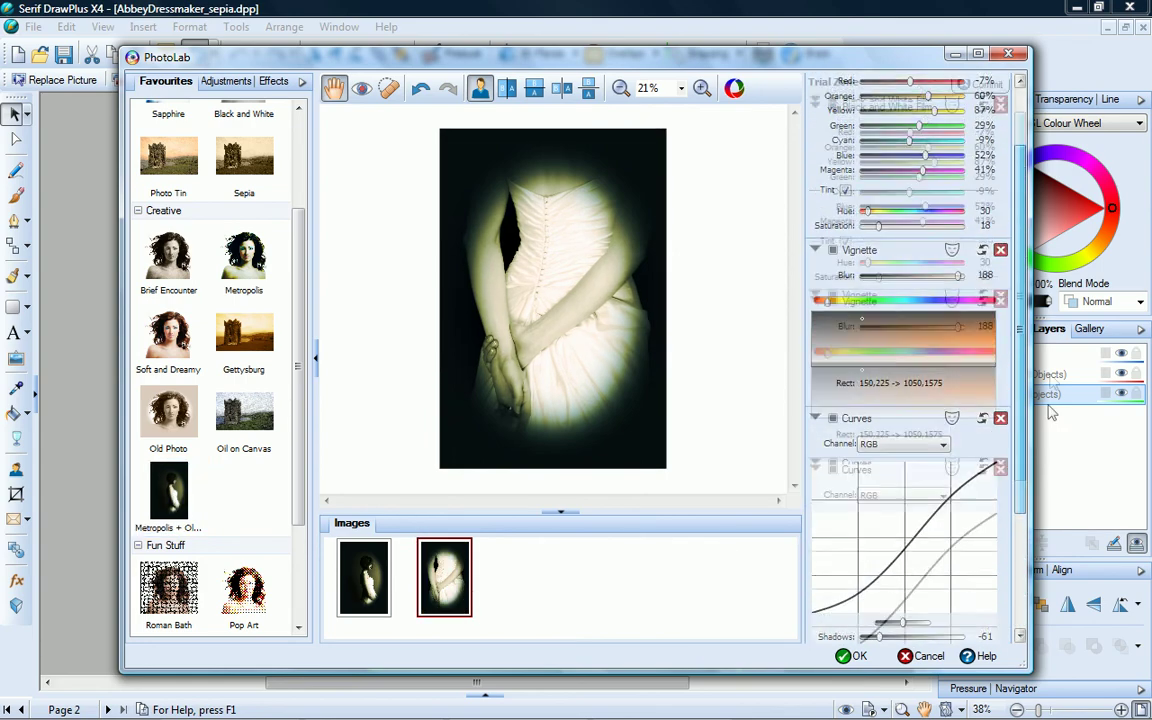
click(982, 119)
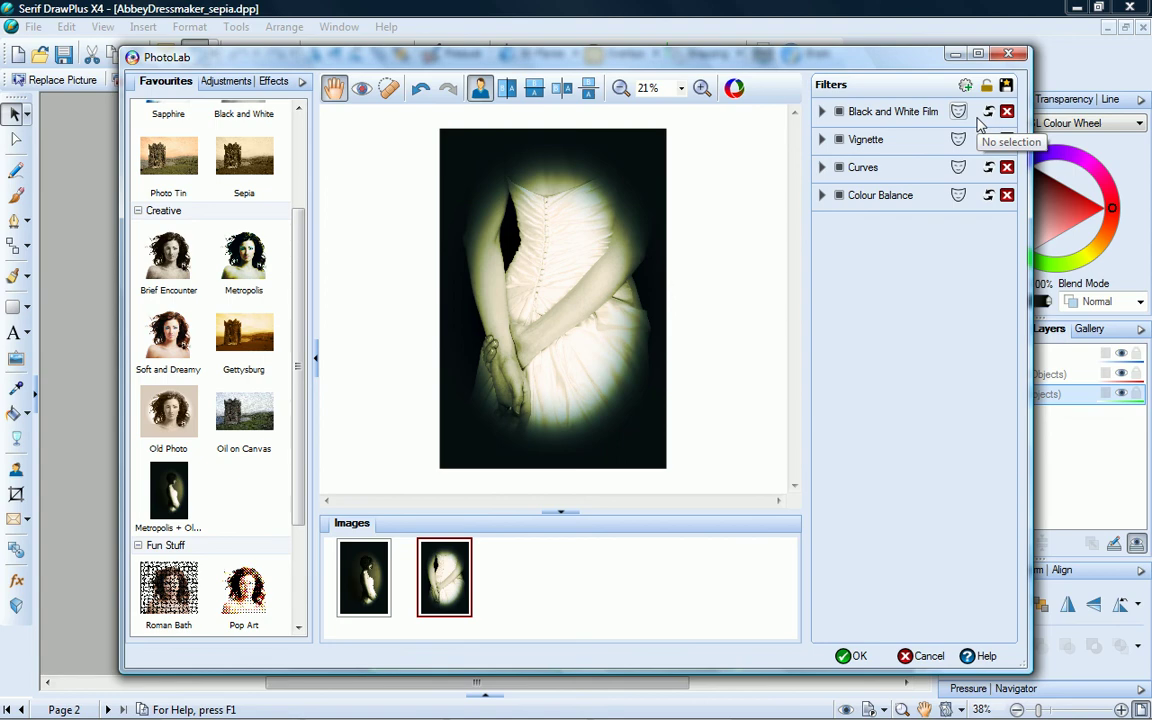
click(850, 656)
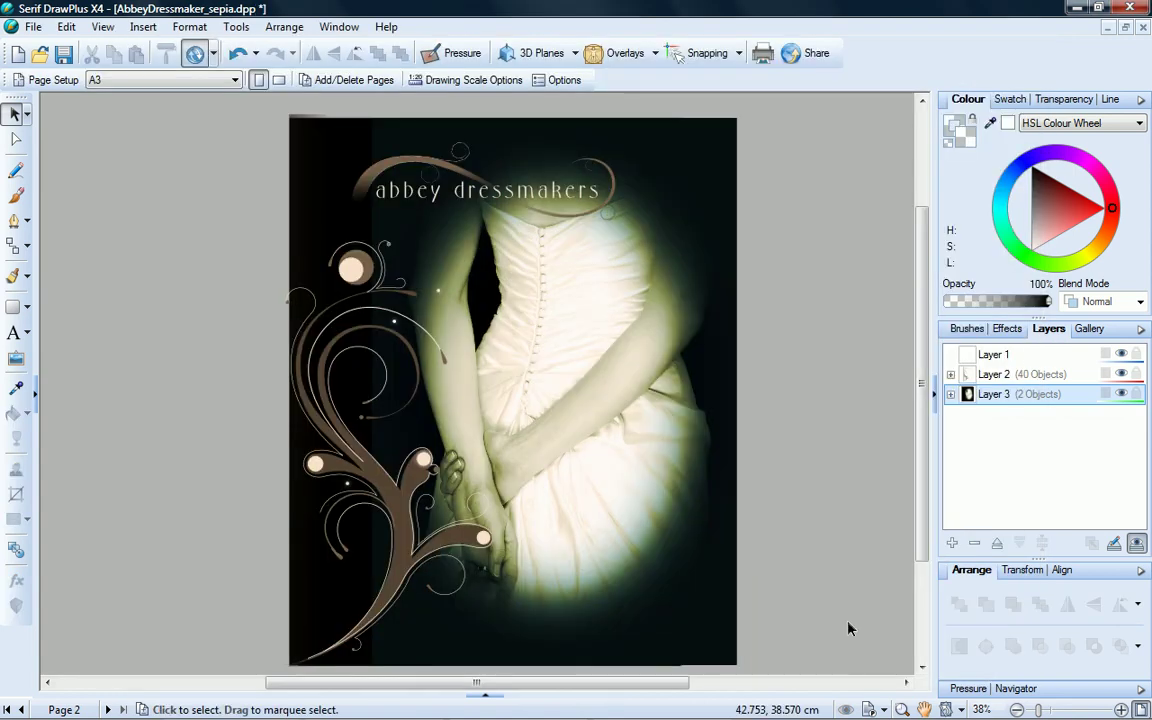